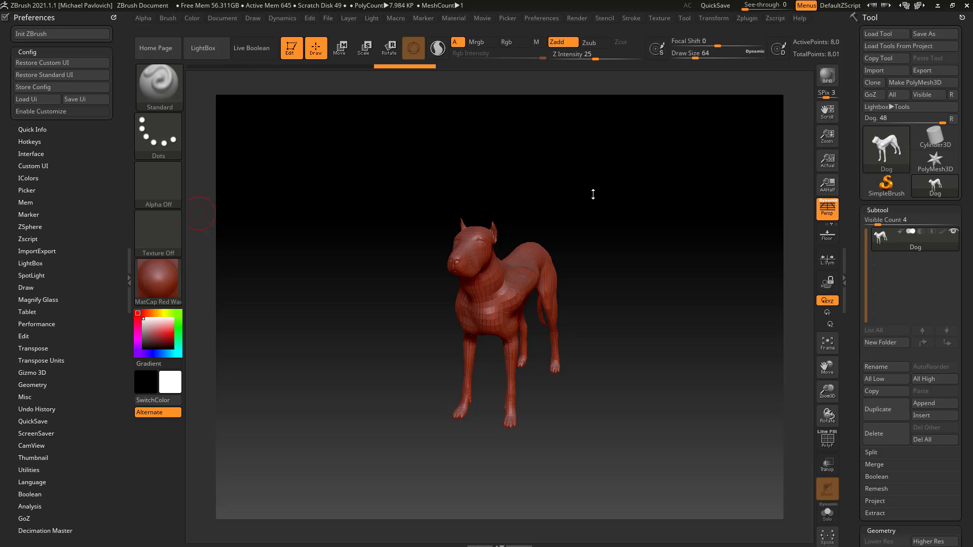
- Rotate the dog toward the viewer, then drop it from 3D Edit to 2.5D with Always Switch
left_click_drag(593, 196, 432, 178)
left_click(362, 241)
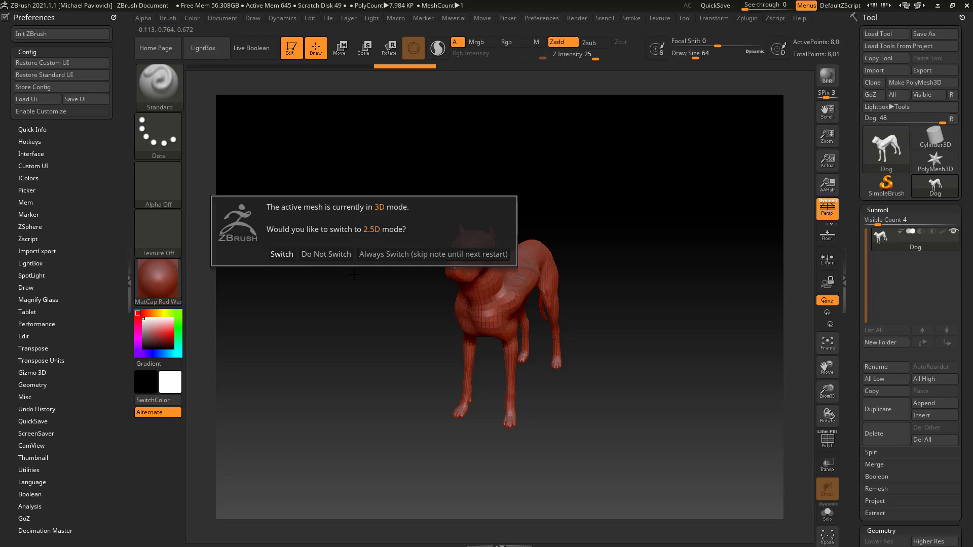
left_click(361, 255)
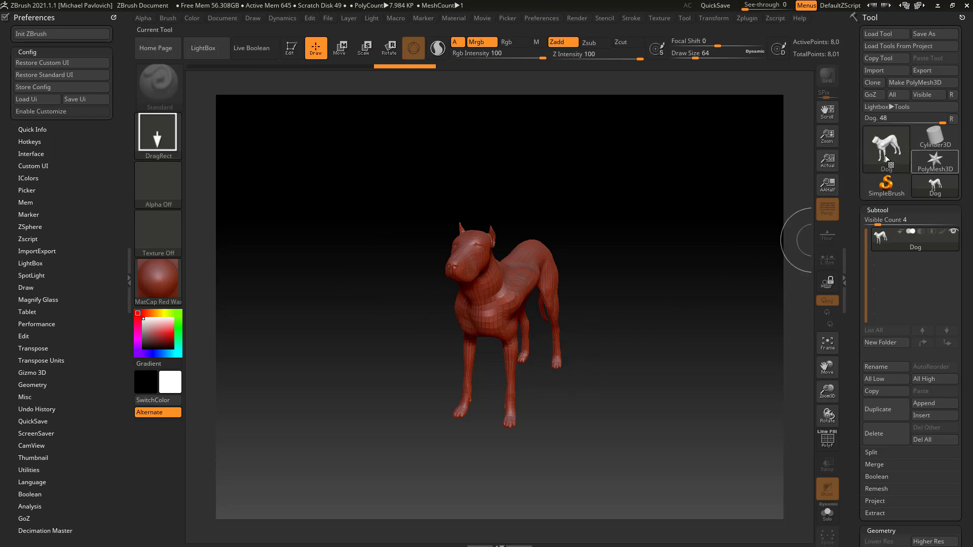
- Make PolyMesh3D the tool, draw a star behind the dog, and rotate it in Edit mode
left_click(937, 162)
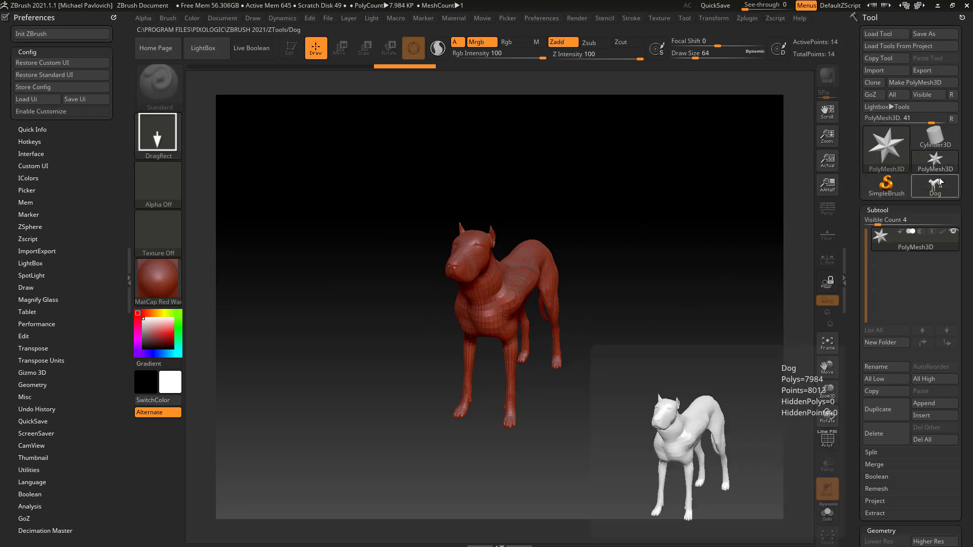
left_click_drag(561, 239, 597, 387)
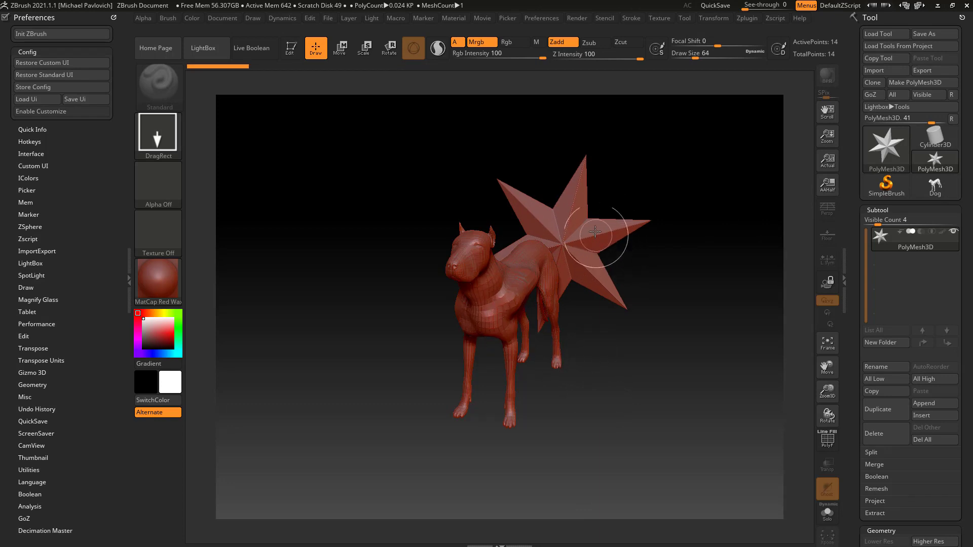
left_click(291, 48)
left_click_drag(709, 203, 719, 156)
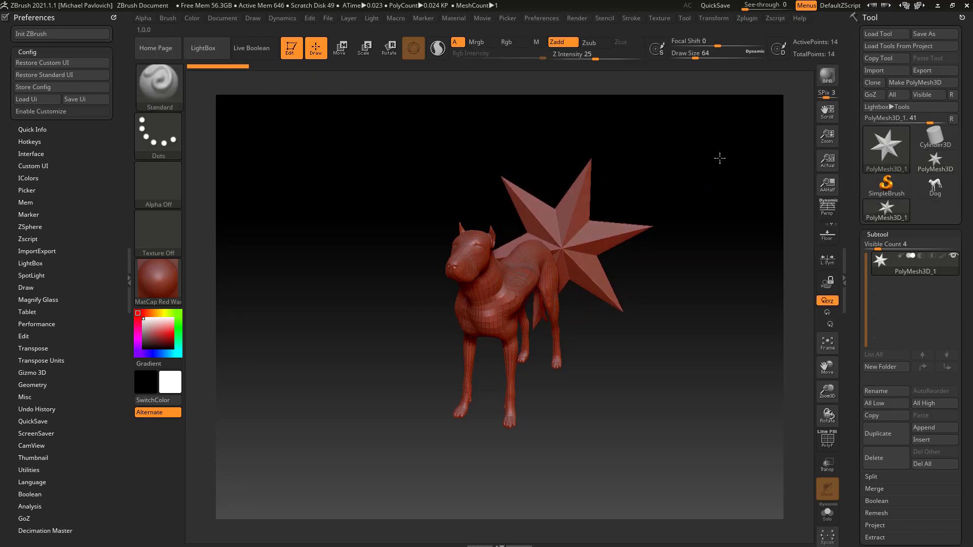
- Clear the dog, leave Edit mode, stamp two more star copies, then clear the canvas
key("ctrl+n")
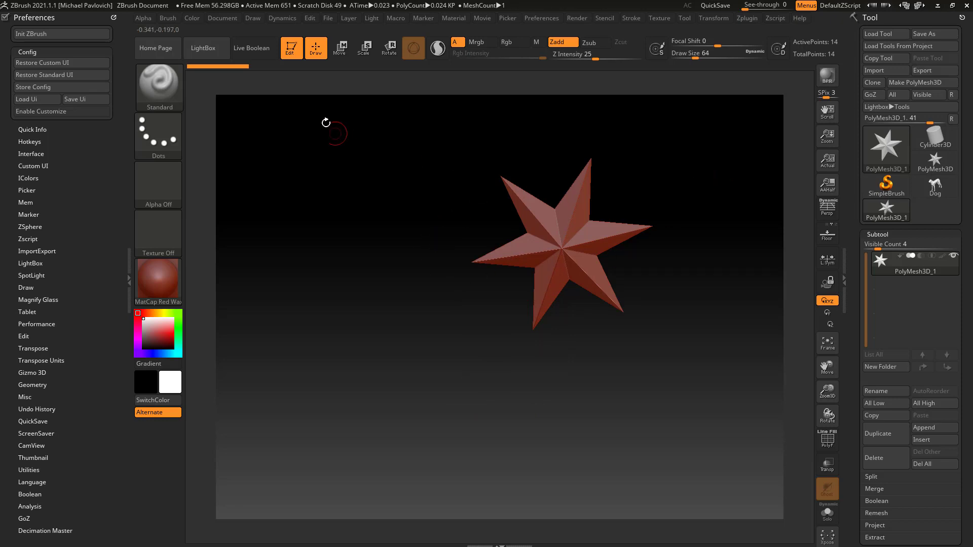
key("t")
left_click_drag(484, 264, 502, 332)
mouse_move(428, 283)
left_mouse_down()
mouse_move(527, 333)
mouse_move(495, 337)
mouse_move(591, 343)
left_mouse_up()
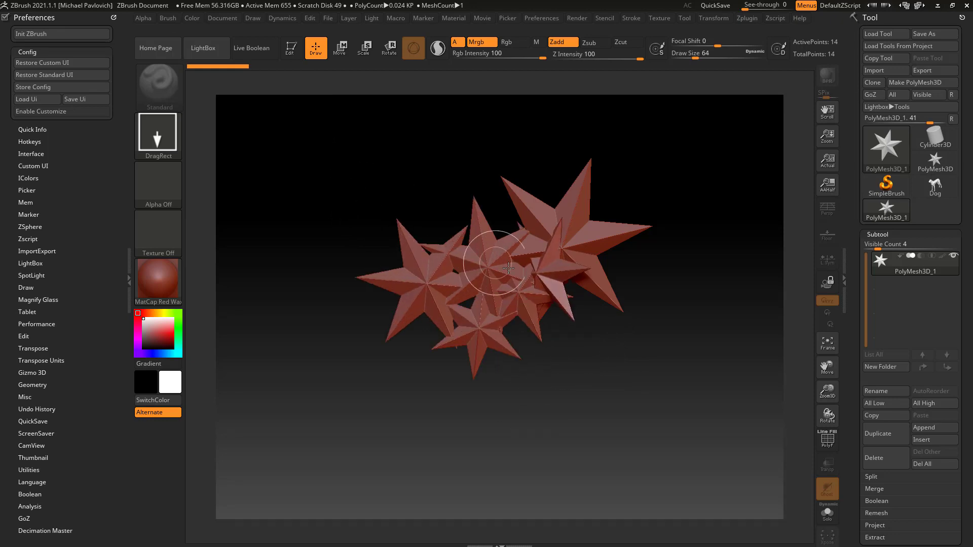
key("ctrl+n")
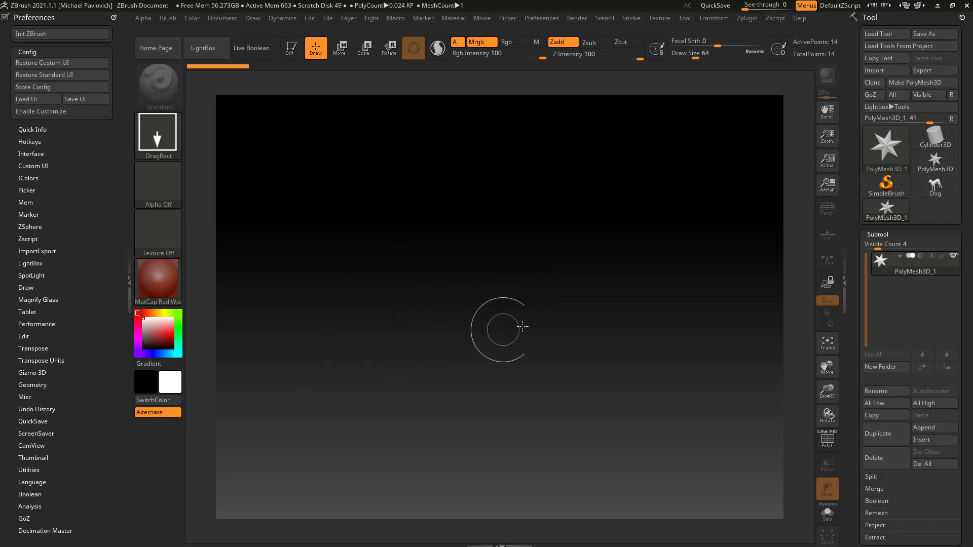
left_click(935, 187)
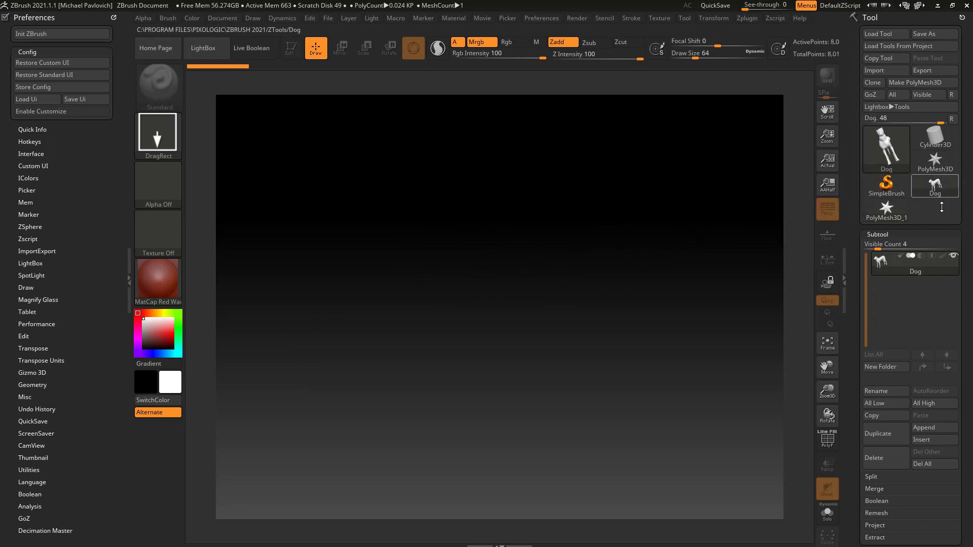
left_click_drag(499, 299, 536, 417)
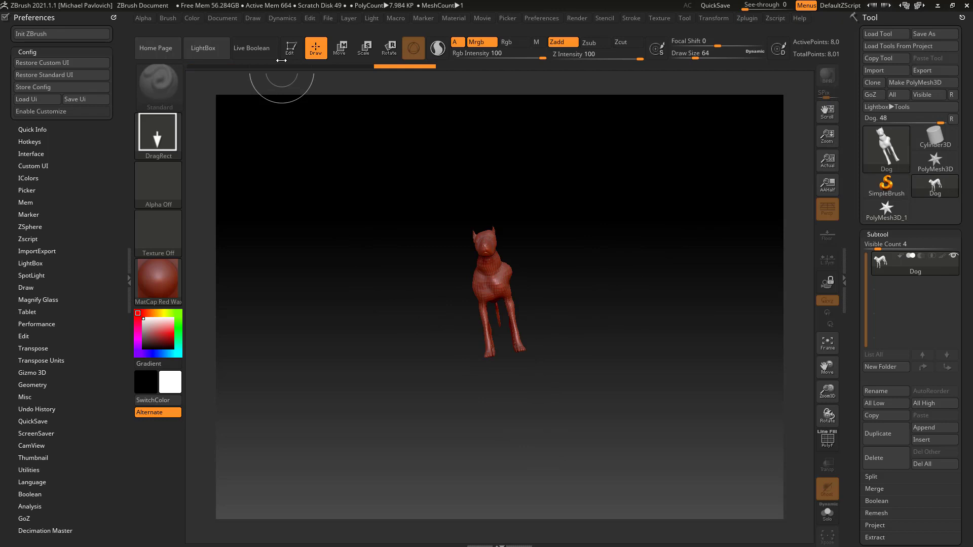
key("t")
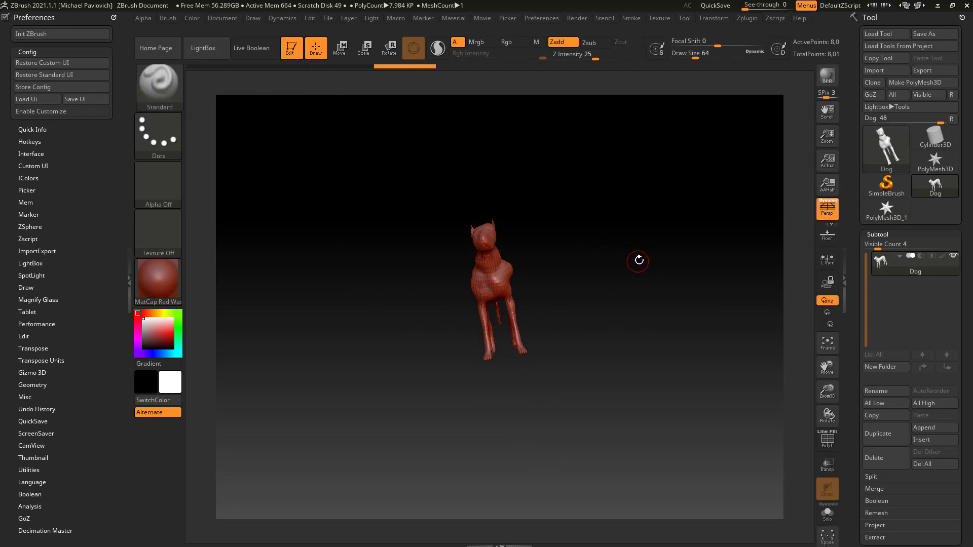
left_click(290, 57)
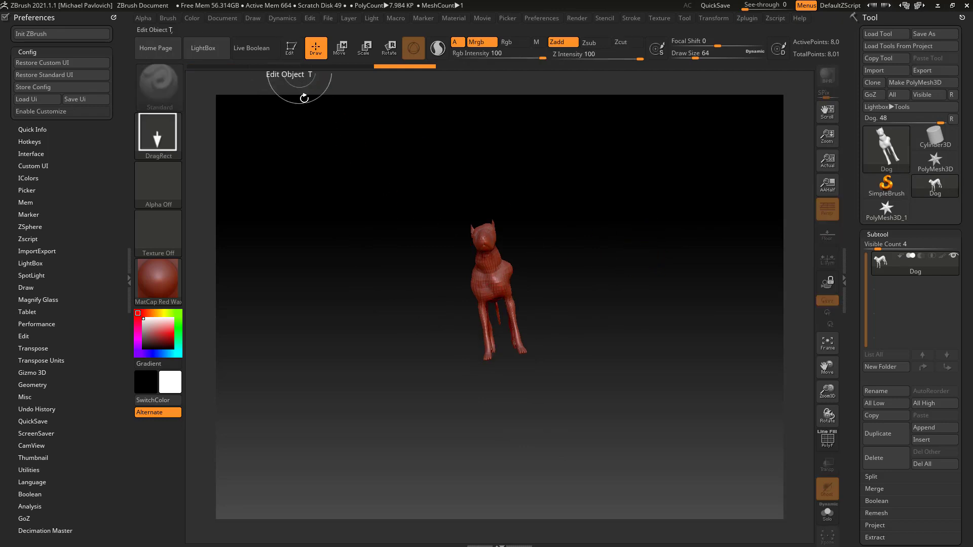
key("ctrl+n")
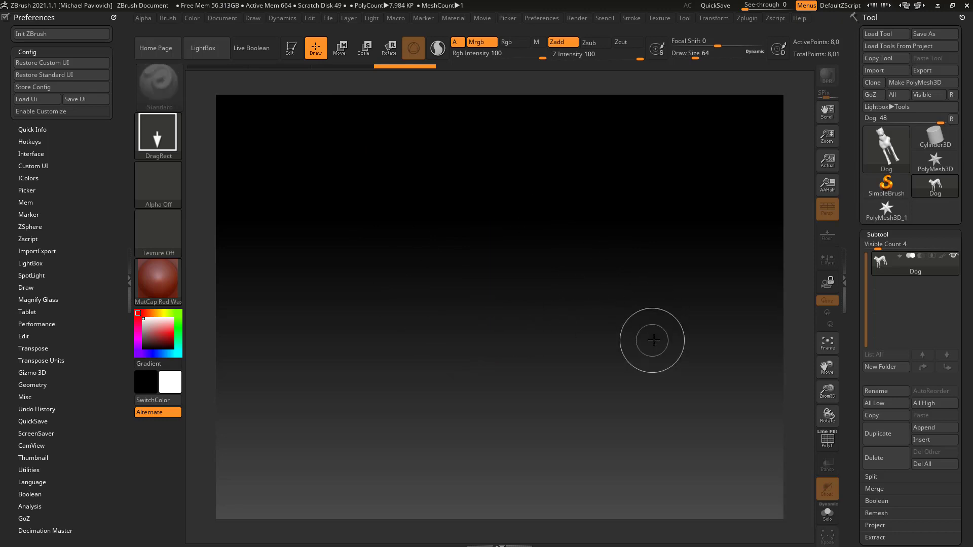
- Paint a looping SimpleBrush stroke of MatCap Red Wax shapes across the canvas centre
left_click(891, 194)
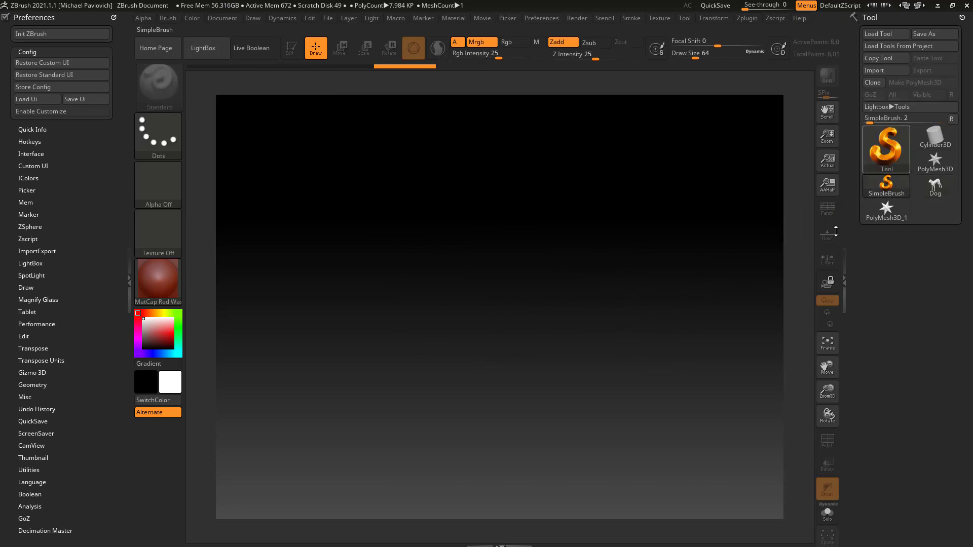
mouse_move(601, 183)
left_mouse_down()
mouse_move(540, 301)
mouse_move(335, 380)
mouse_move(542, 405)
mouse_move(631, 299)
left_mouse_up()
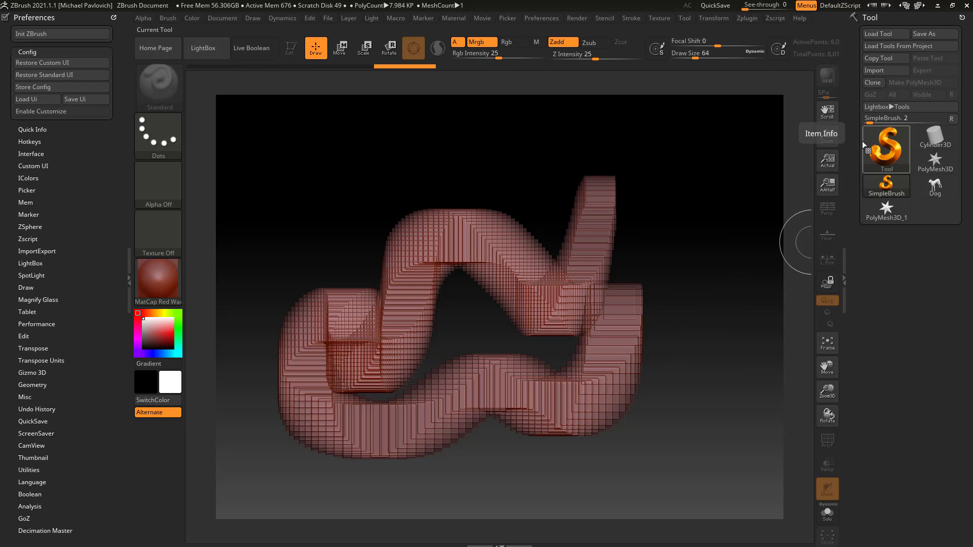
mouse_move(905, 133)
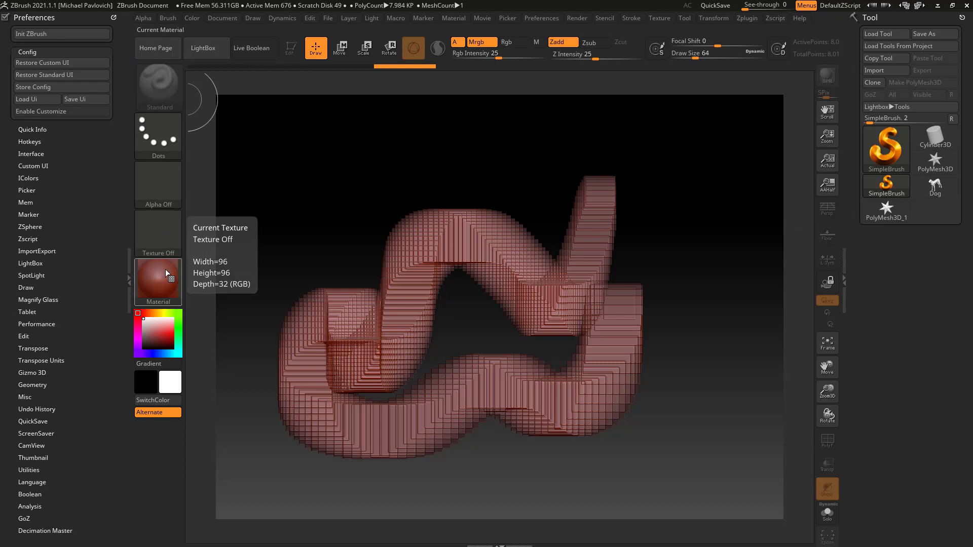
mouse_move(167, 286)
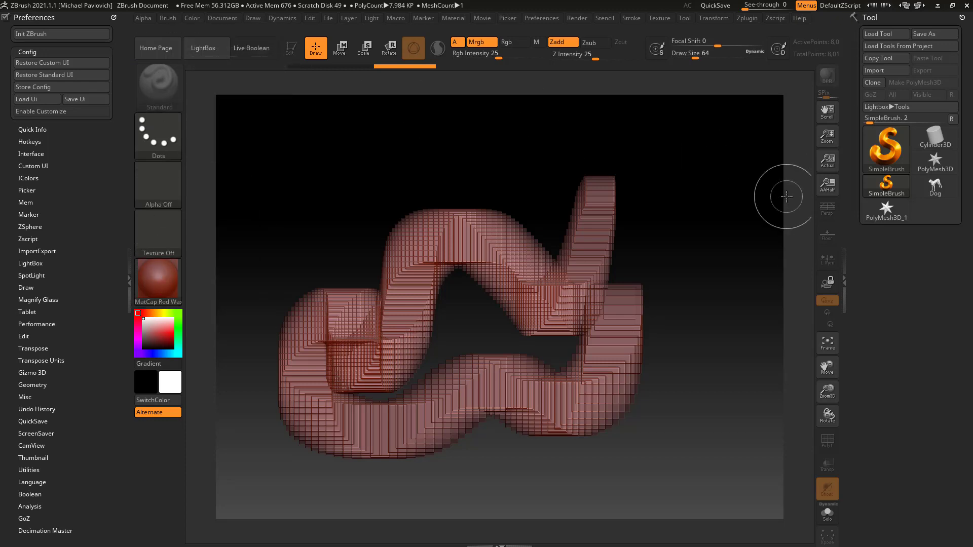
mouse_move(889, 194)
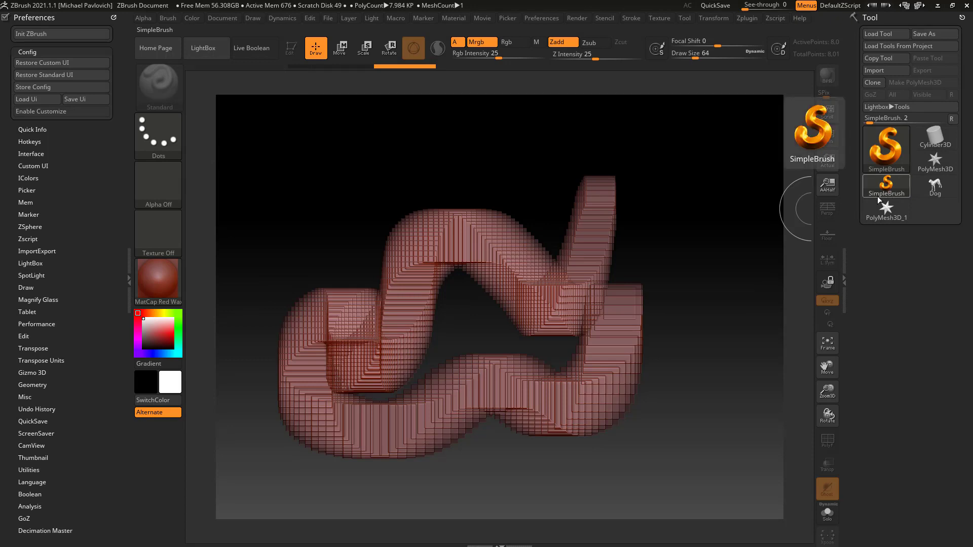
- Open the tool picker from the current-tool thumbnail and browse Quick Pick, 3D Meshes and 2.5D Brushes
left_click(889, 141)
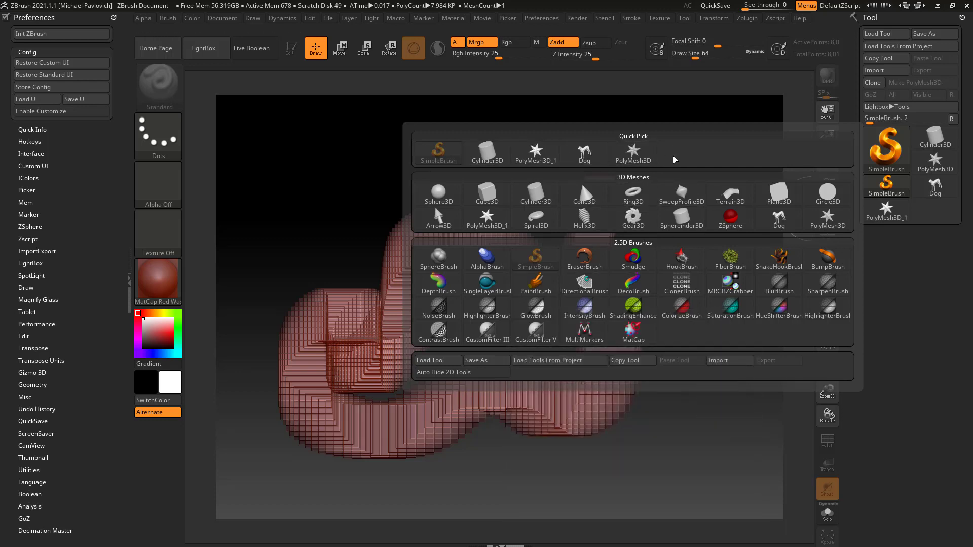
mouse_move(740, 221)
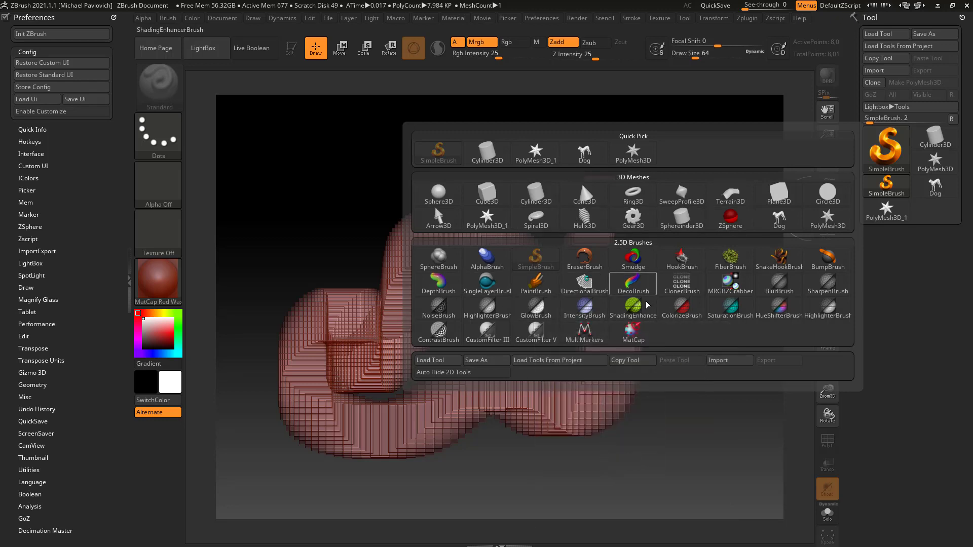
mouse_move(642, 306)
mouse_move(541, 263)
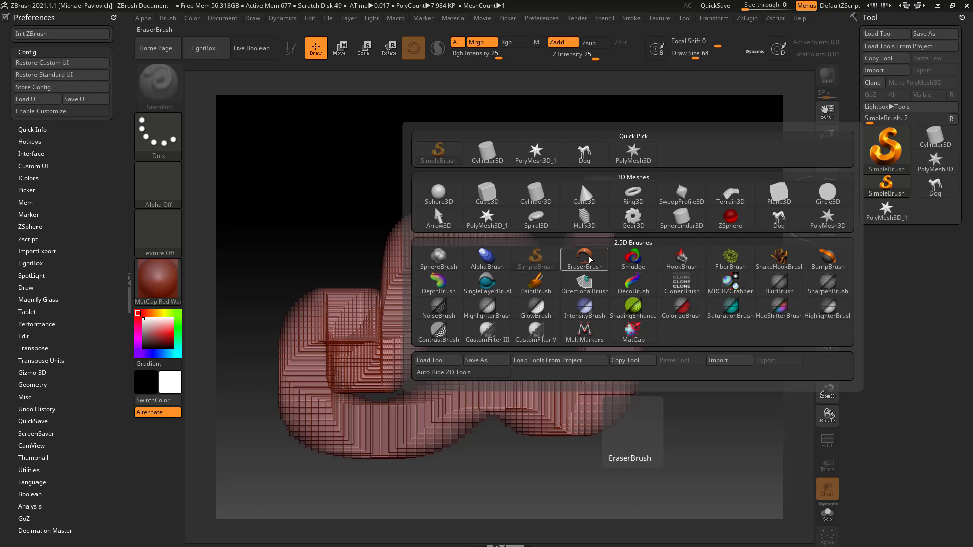
- Switch to EraserBrush and erase an S-shaped swath through the upper middle of the red stroke
left_click(600, 261)
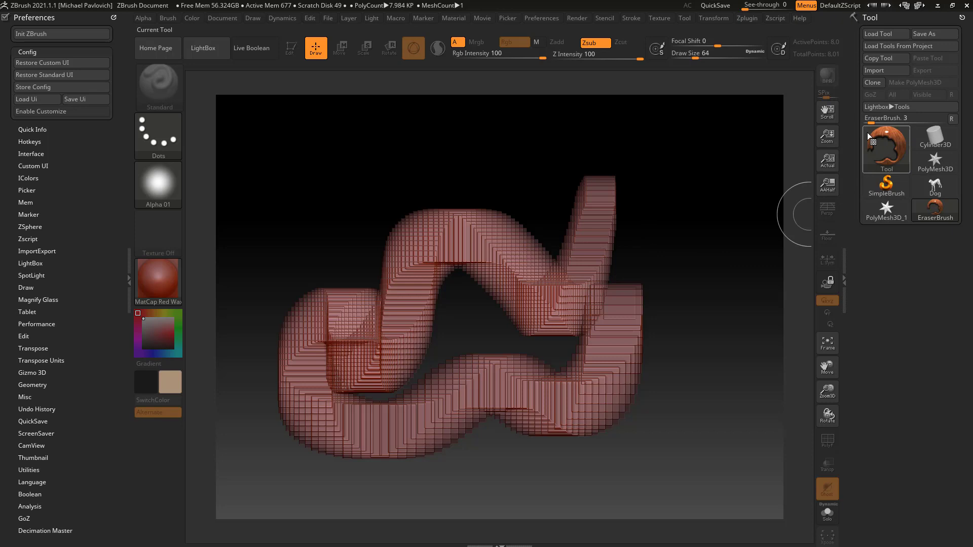
mouse_move(919, 200)
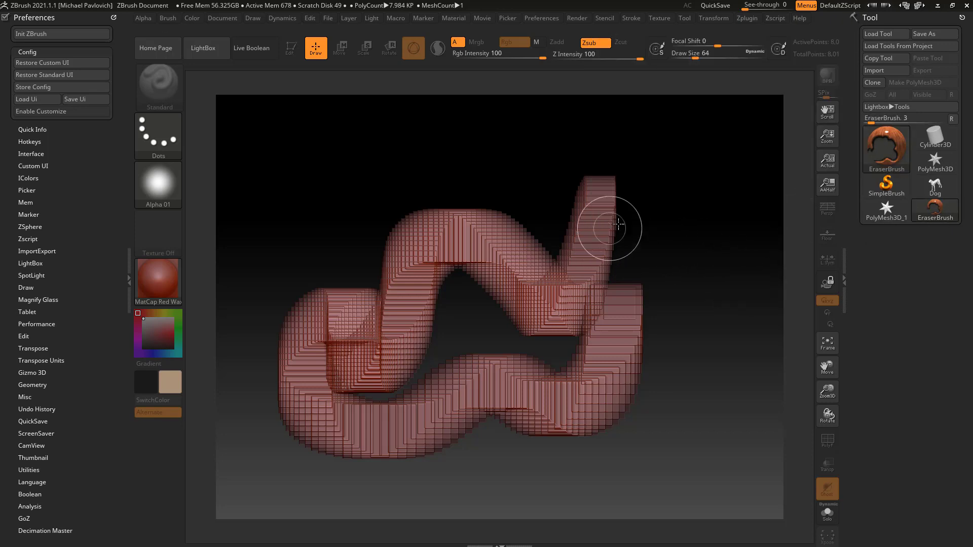
mouse_move(612, 224)
left_mouse_down()
mouse_move(447, 250)
mouse_move(612, 313)
mouse_move(467, 363)
left_mouse_up()
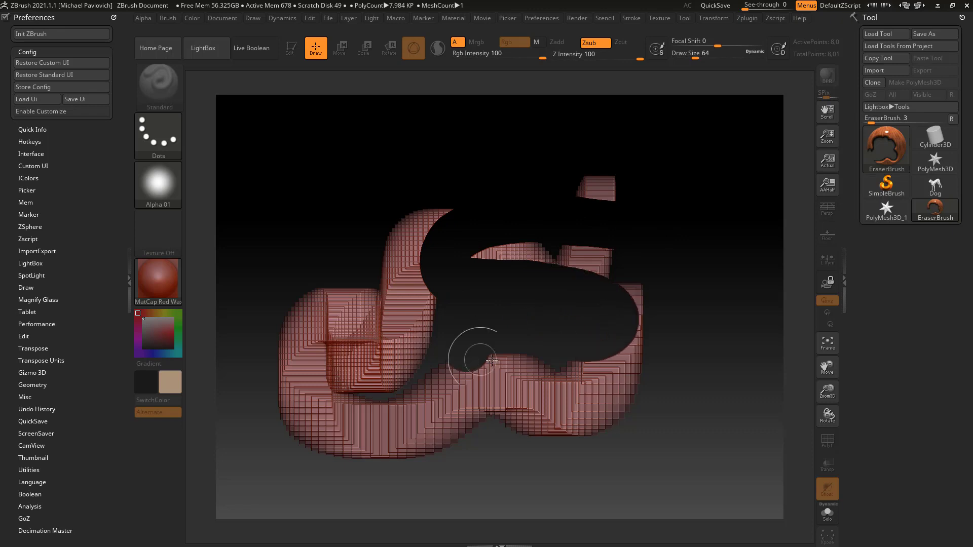
- Choose SingleLayerBrush and paint a smooth wavy red stroke across the erased gap
left_click(888, 147)
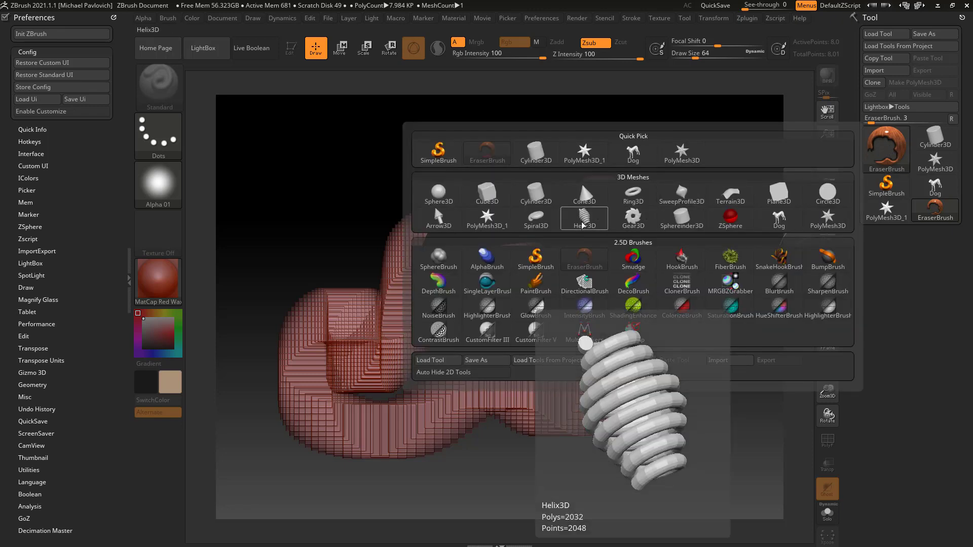
left_click(487, 282)
mouse_move(659, 251)
left_mouse_down()
mouse_move(446, 238)
mouse_move(334, 319)
left_mouse_up()
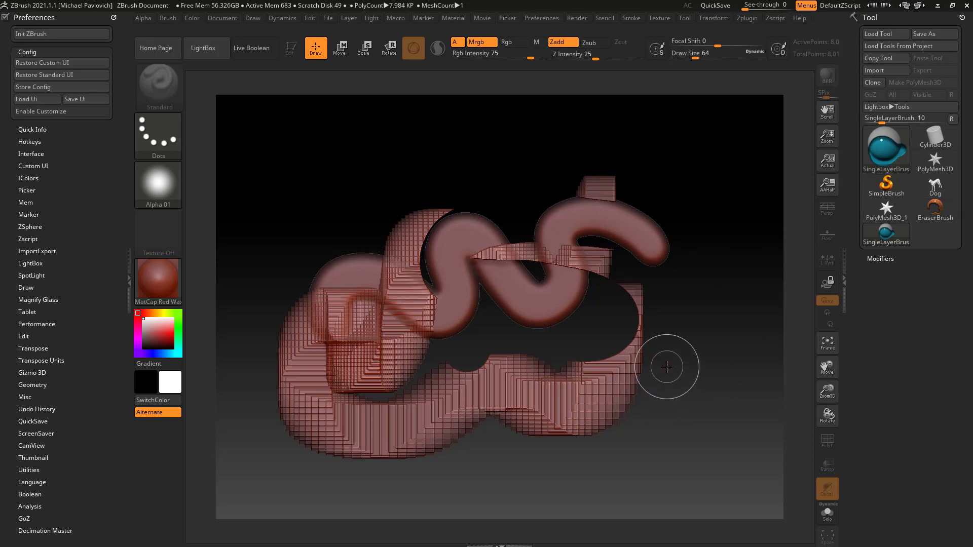
- Clear all strokes with Ctrl+N and make the Dog model the active tool
key("ctrl+n")
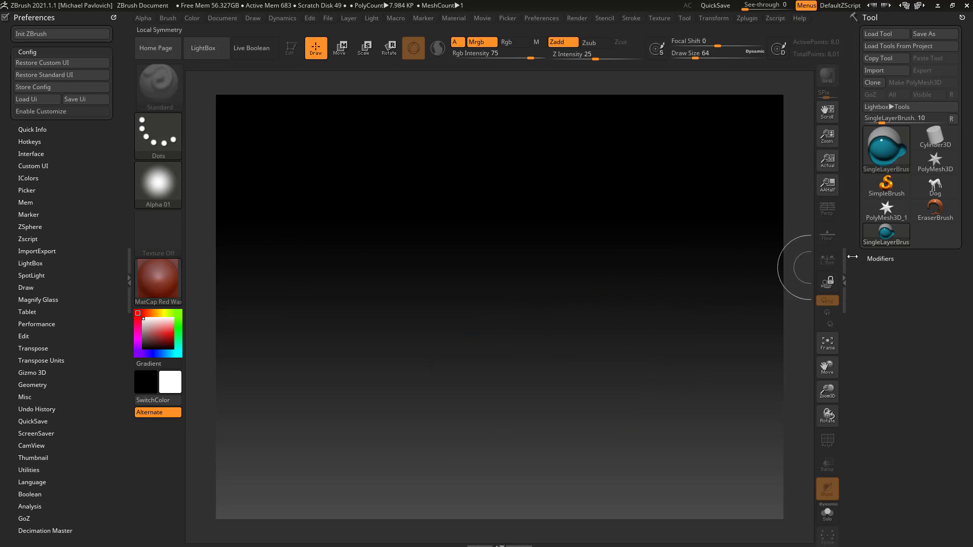
left_click(927, 190)
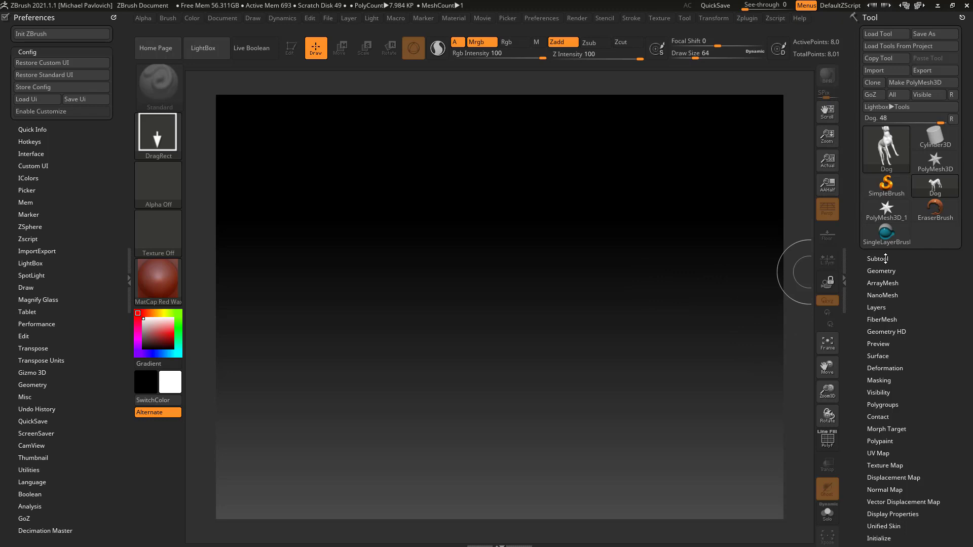
left_click(881, 142)
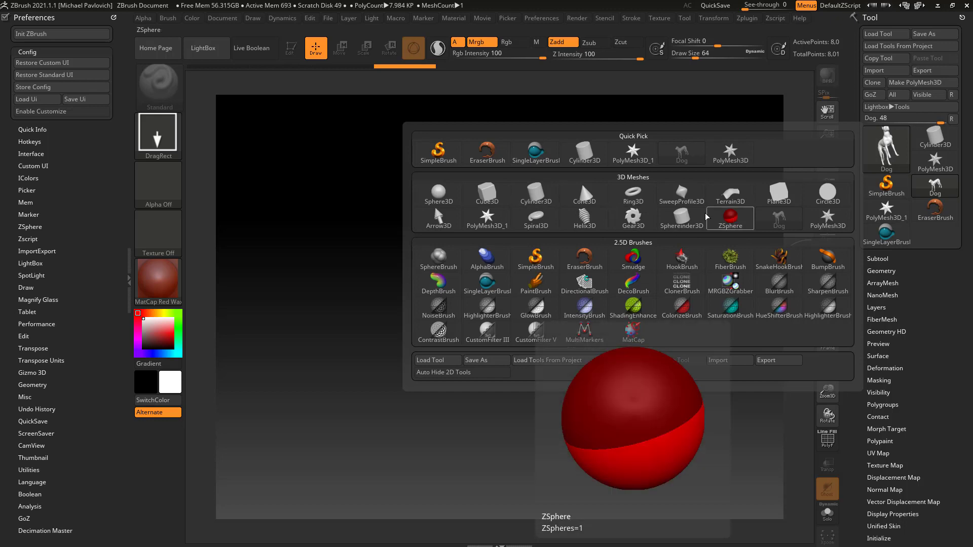
- Load Nickz_humanMaleAverage.ZTL from LightBox, then reselect Dog as the current tool
left_click(730, 218)
key("comma")
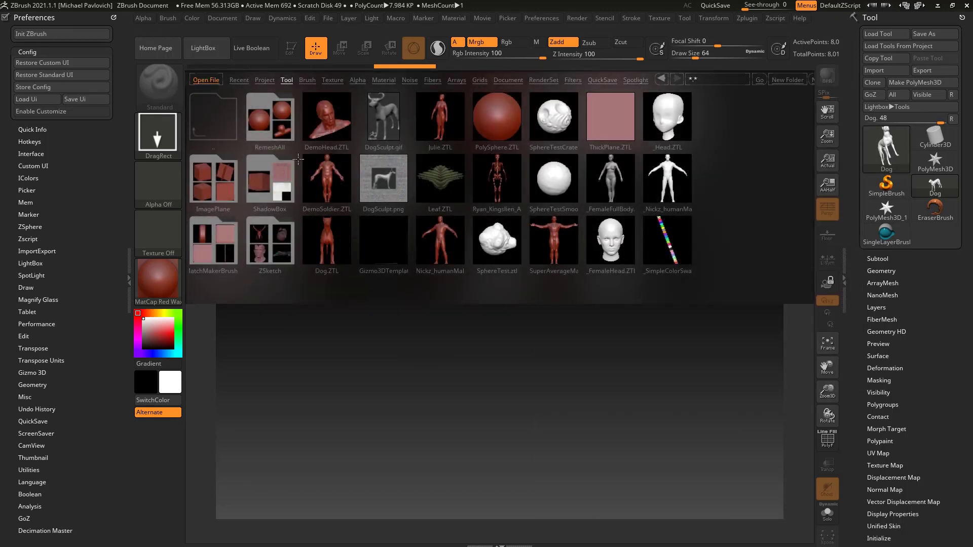
double_click(439, 234)
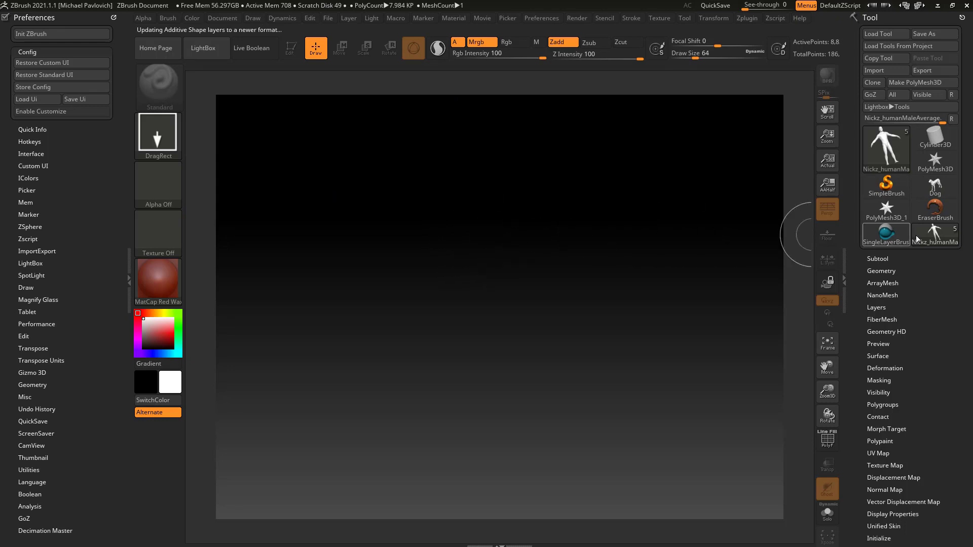
left_click(939, 194)
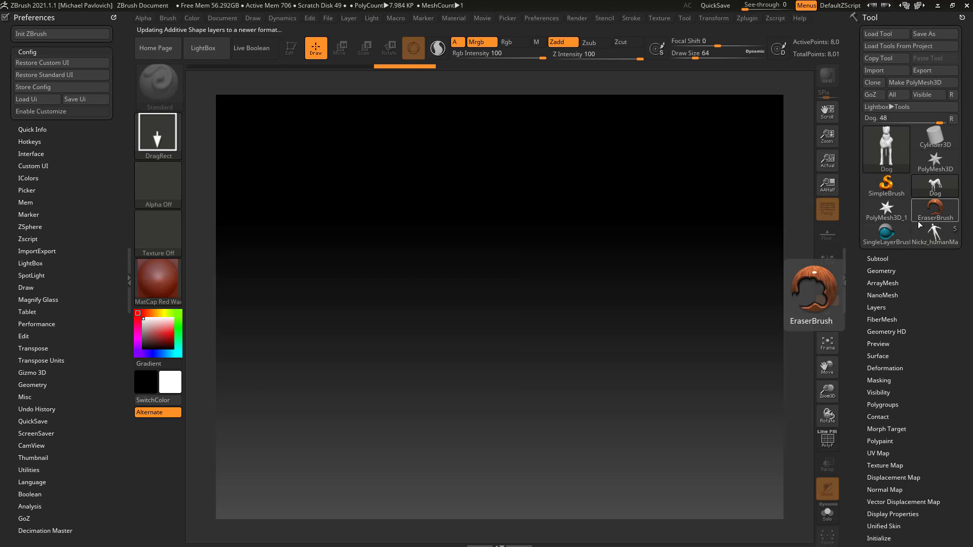
- Draw the Dog on the empty canvas, enter Edit mode, and orbit it toward a frontal three-quarter view
left_click(886, 146)
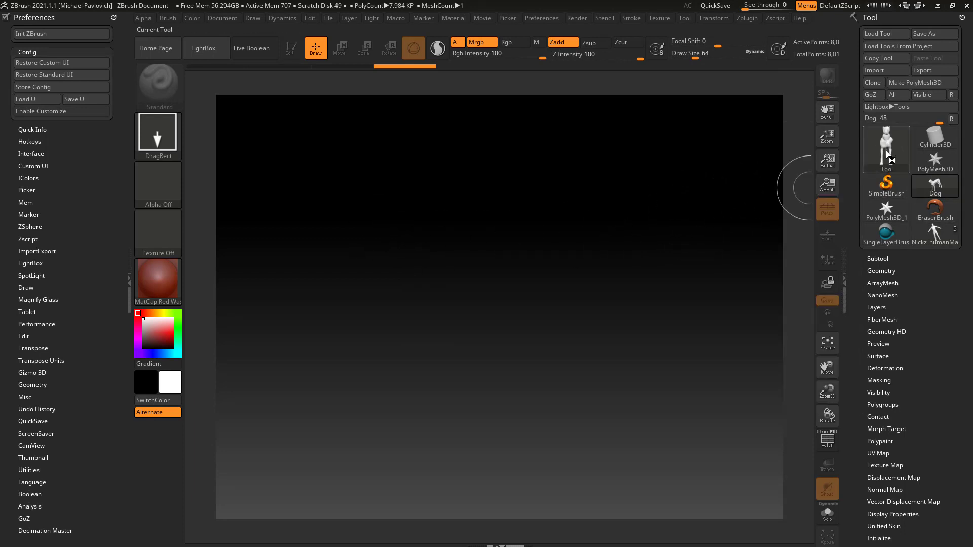
left_click(886, 150)
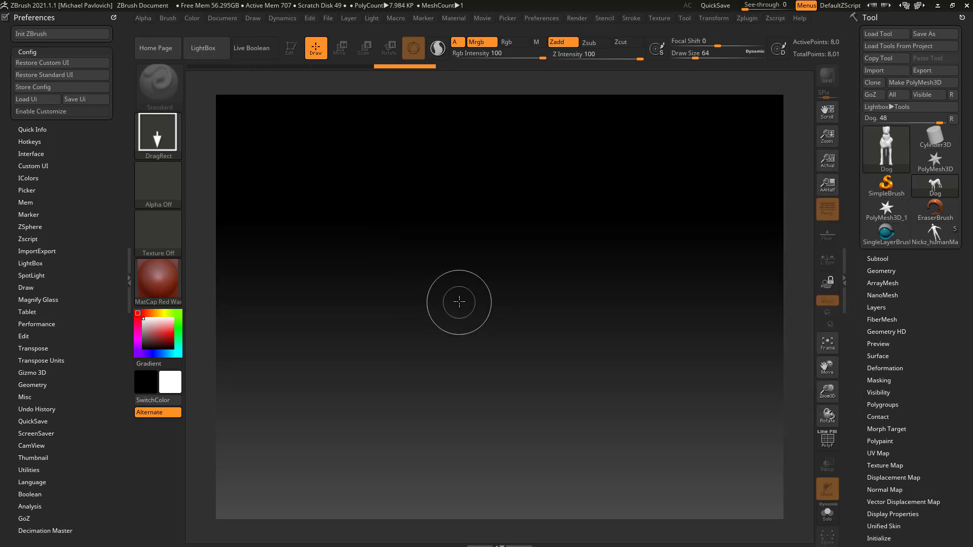
left_click_drag(459, 301, 475, 449)
left_click(291, 48)
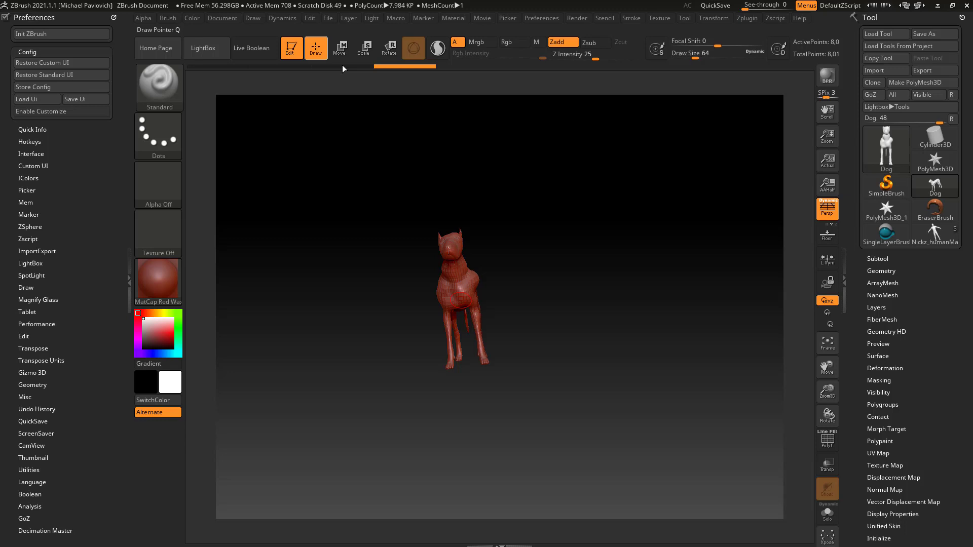
left_click_drag(557, 213, 662, 339)
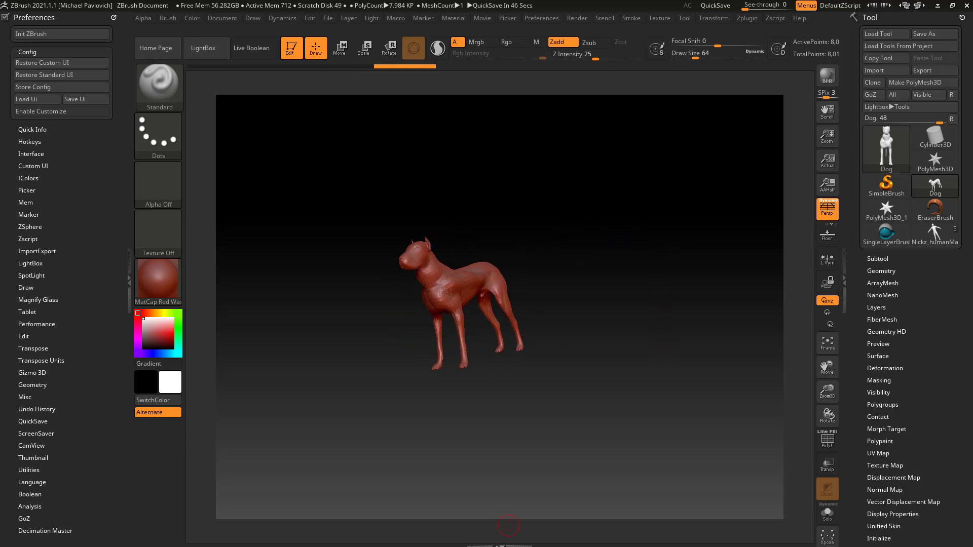
left_click_drag(534, 157, 571, 174)
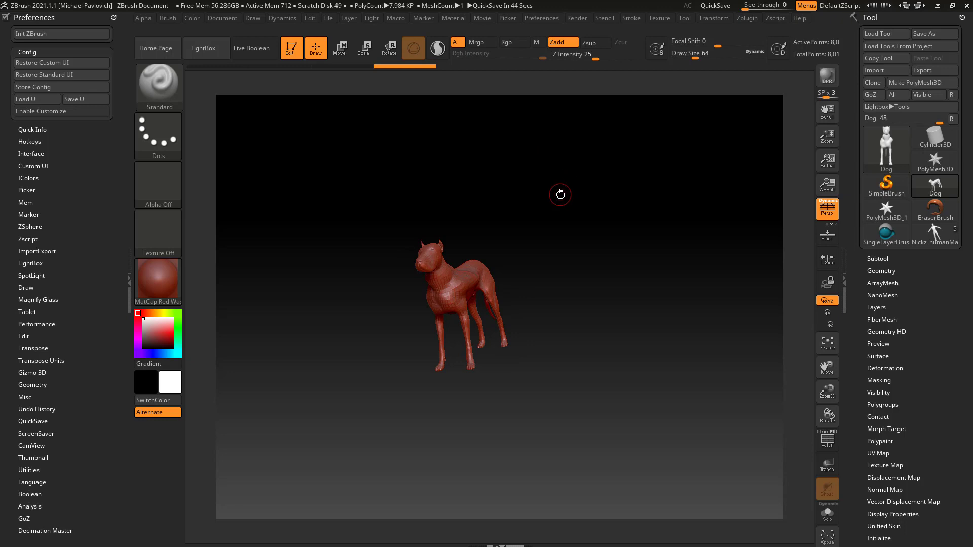
left_click(225, 21)
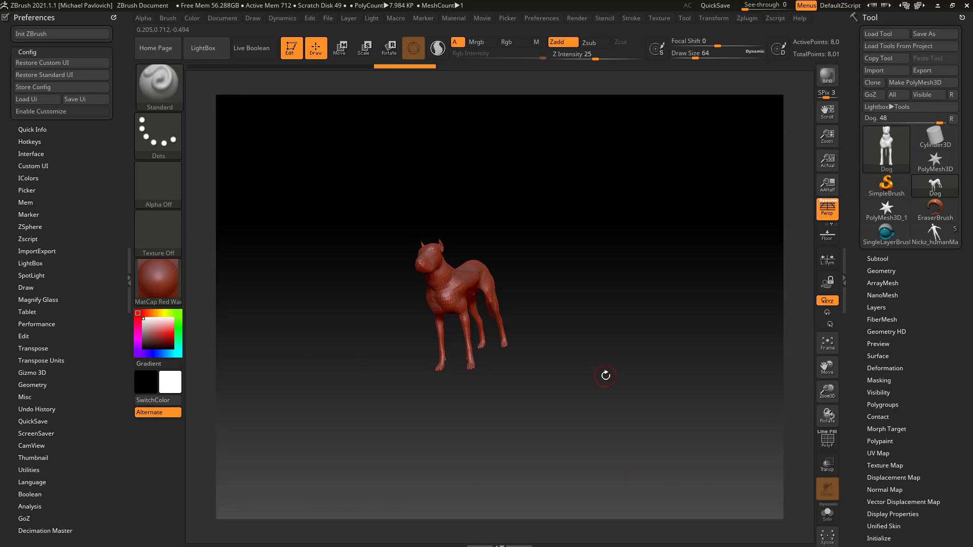
left_click(223, 19)
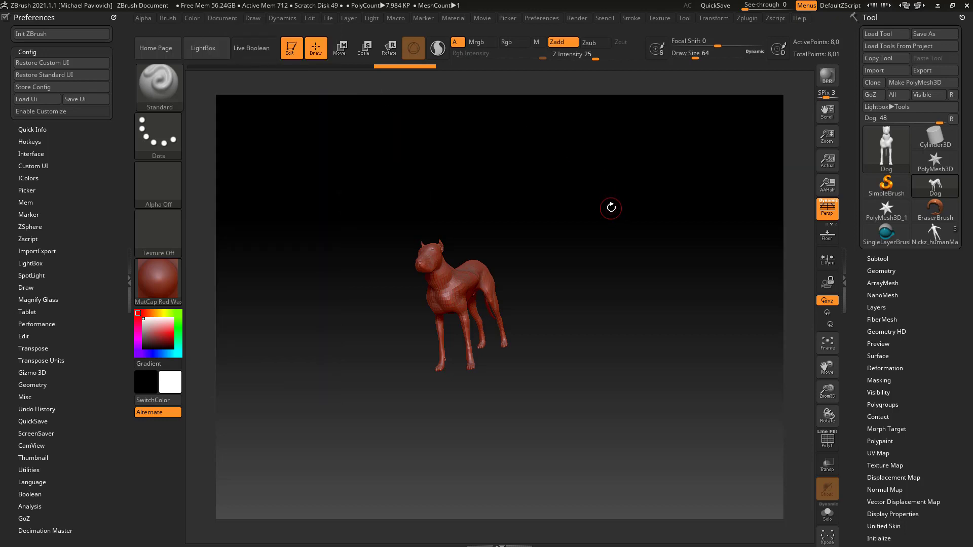
- Grab the canvas as the ZGrab01 texture, then cancel the Export Image dialog
left_click(663, 20)
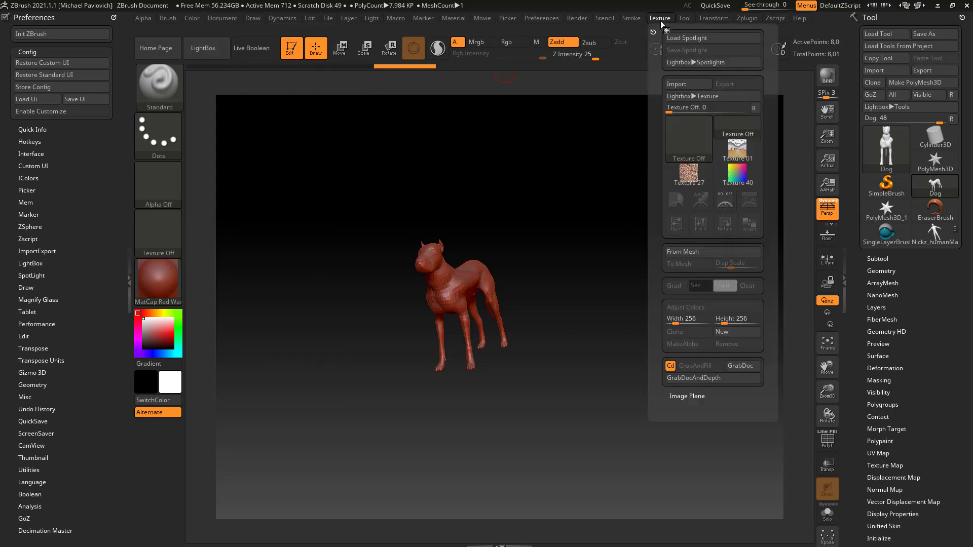
left_click(740, 366)
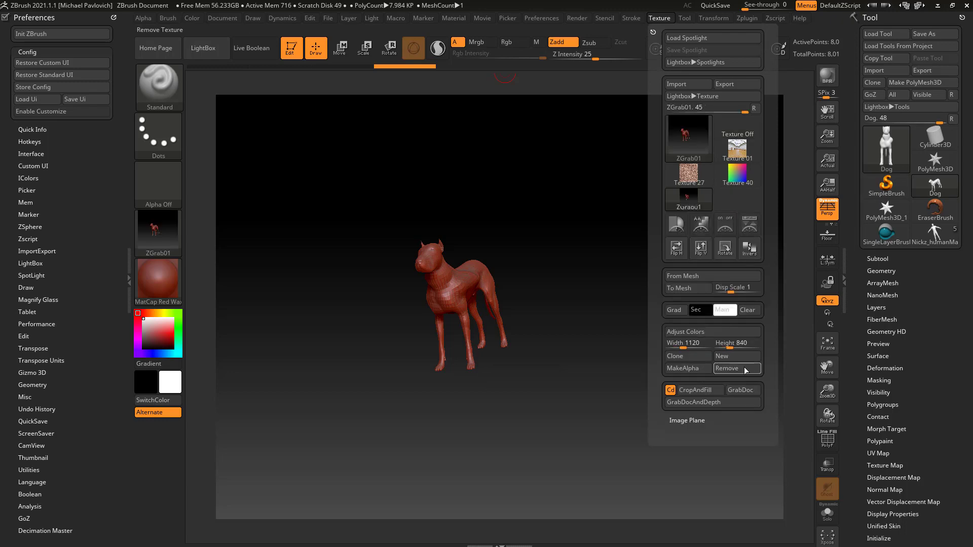
mouse_move(693, 139)
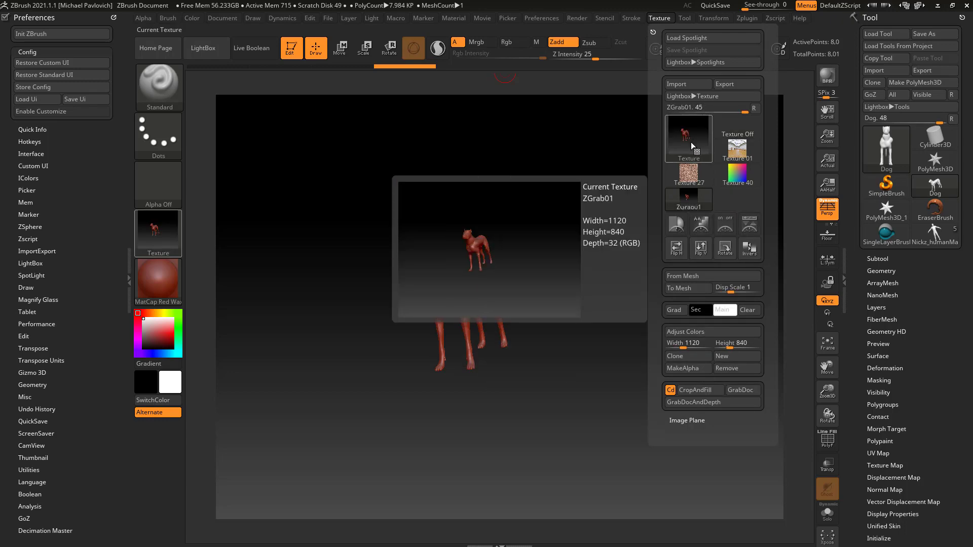
left_click(734, 83)
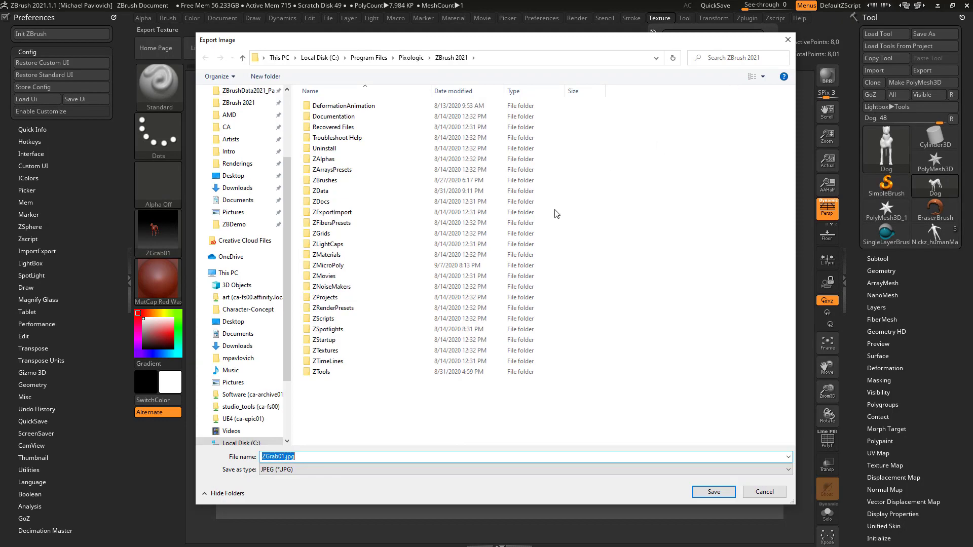
left_click(756, 493)
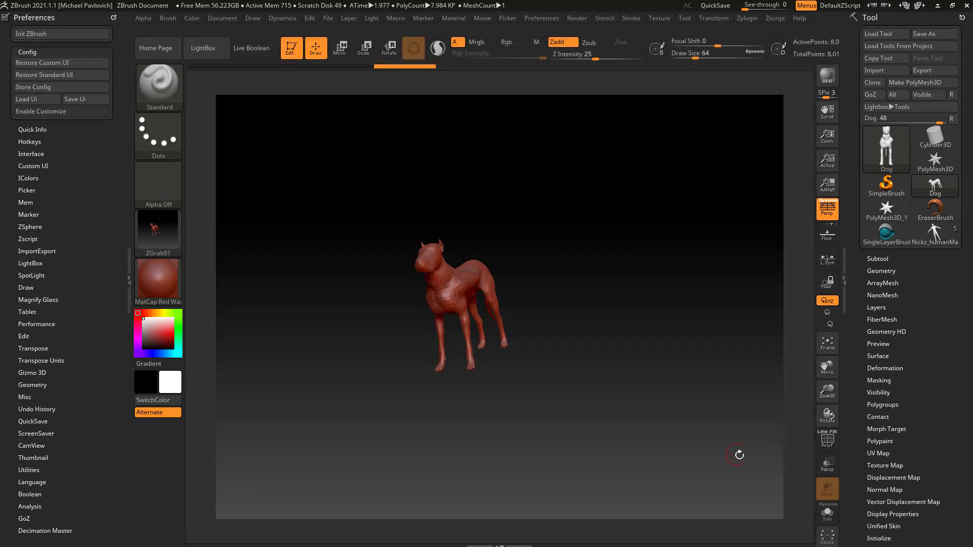
- Set the current texture to Texture Off from Quick Pick
left_click(160, 231)
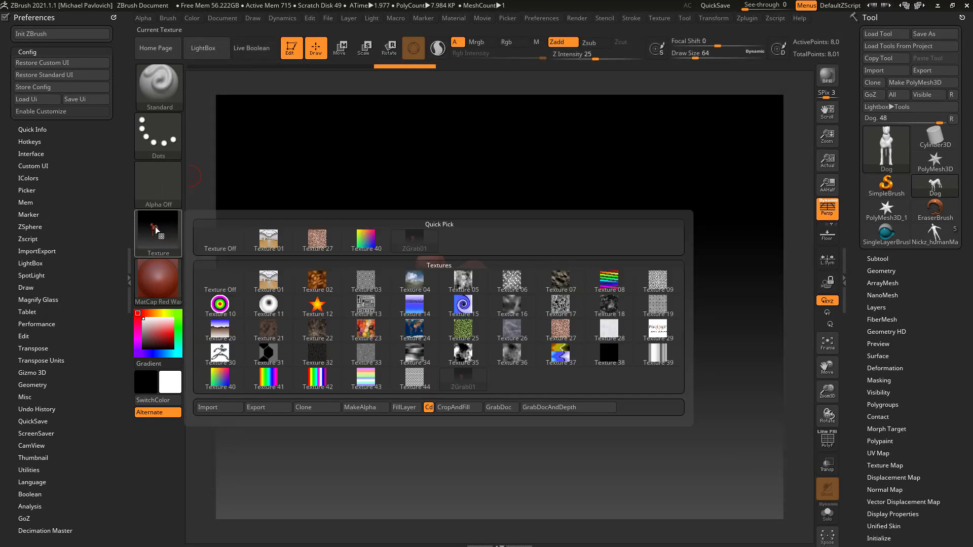
left_click(154, 253)
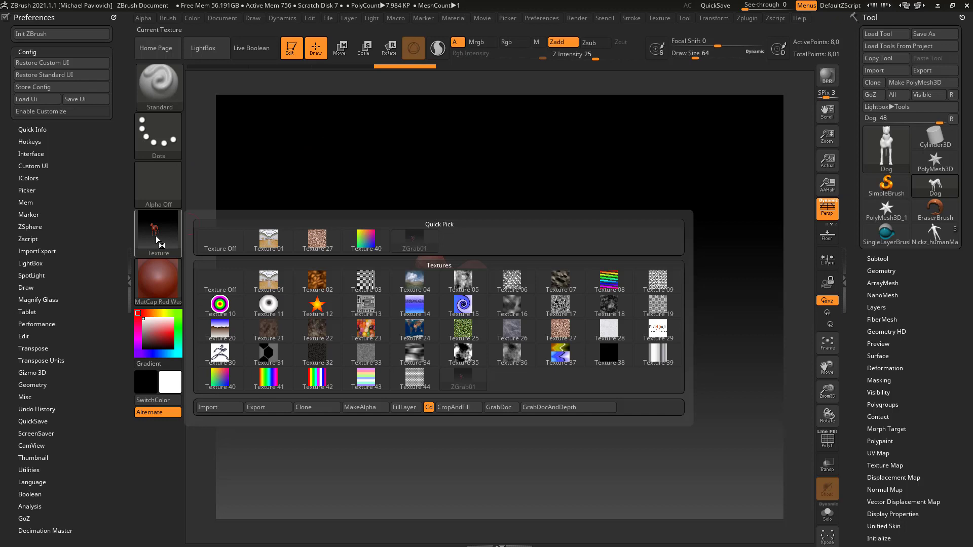
left_click(221, 245)
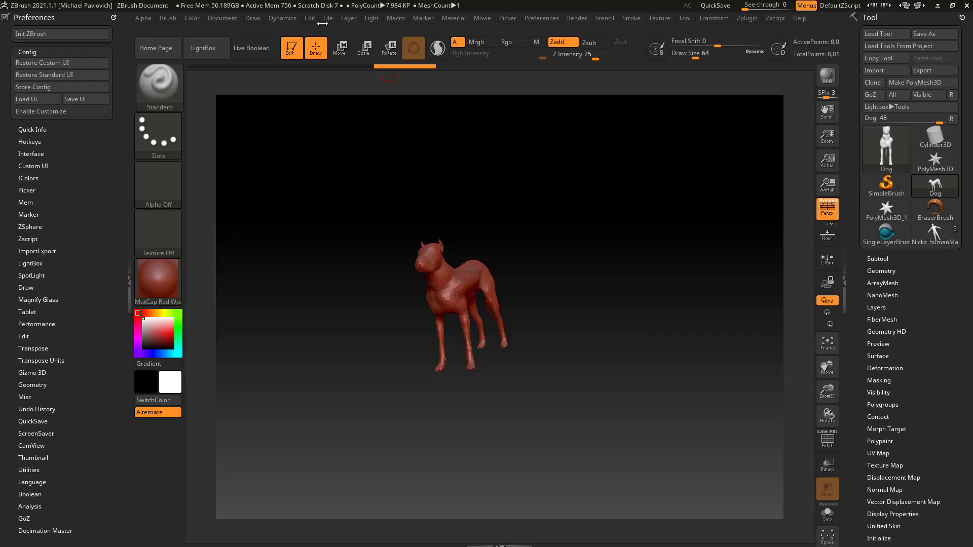
- Save the current canvas to disk from the File > Canvas options
left_click(224, 19)
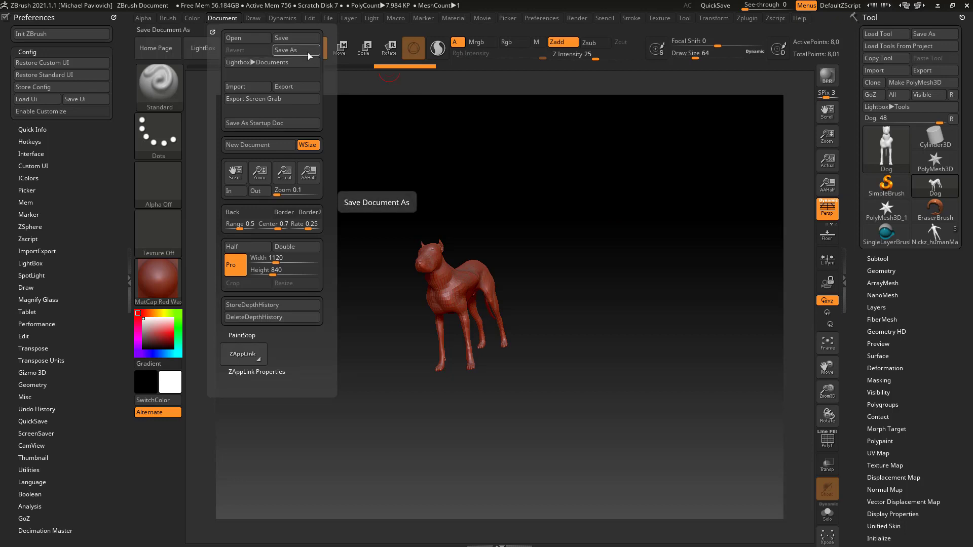
left_click(328, 19)
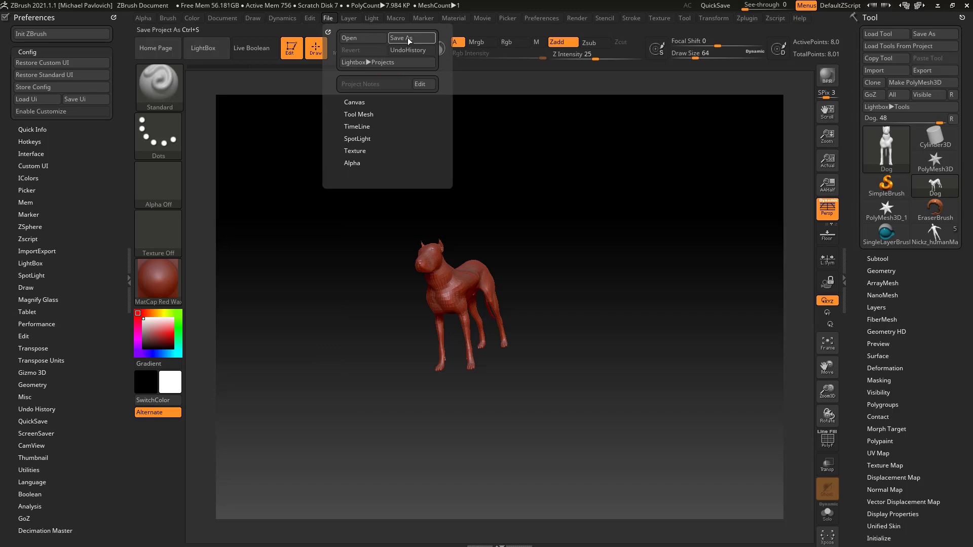
left_click(354, 101)
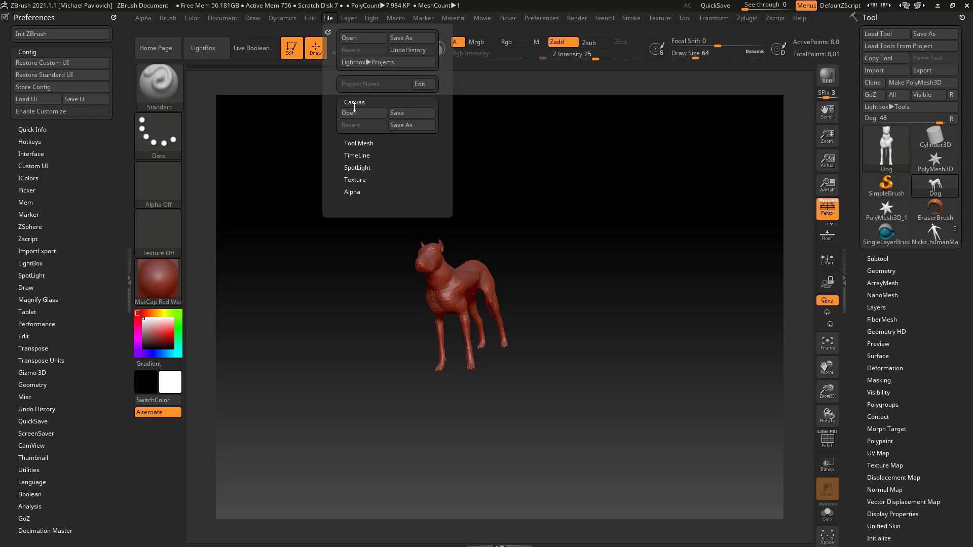
left_click(398, 113)
- Rotate the dog model to a more side-on view
left_click(220, 20)
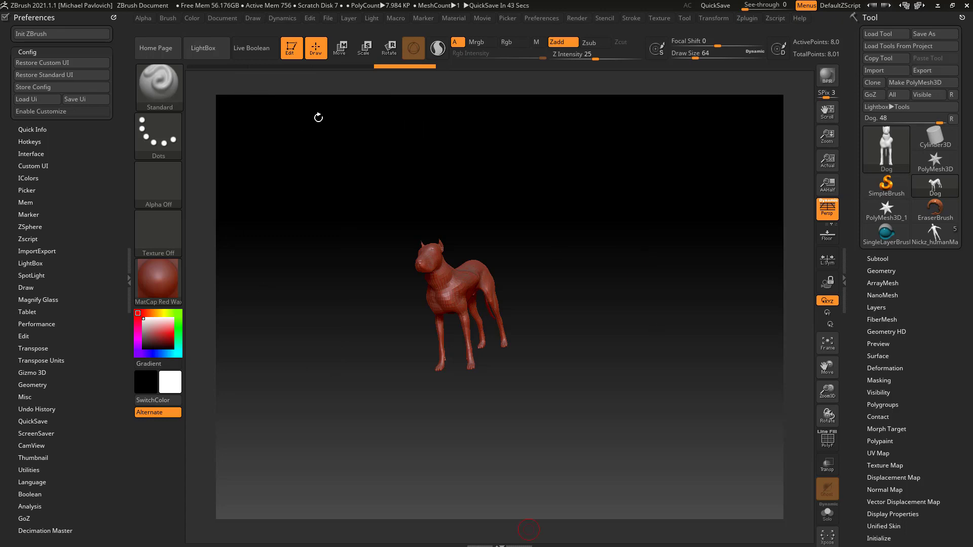
left_click_drag(325, 147, 332, 143)
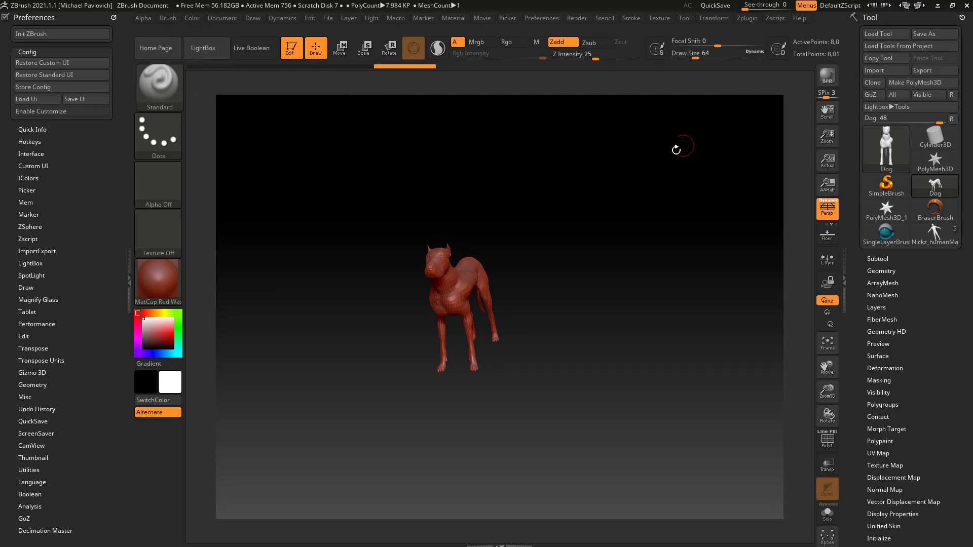
left_click_drag(588, 276, 587, 252)
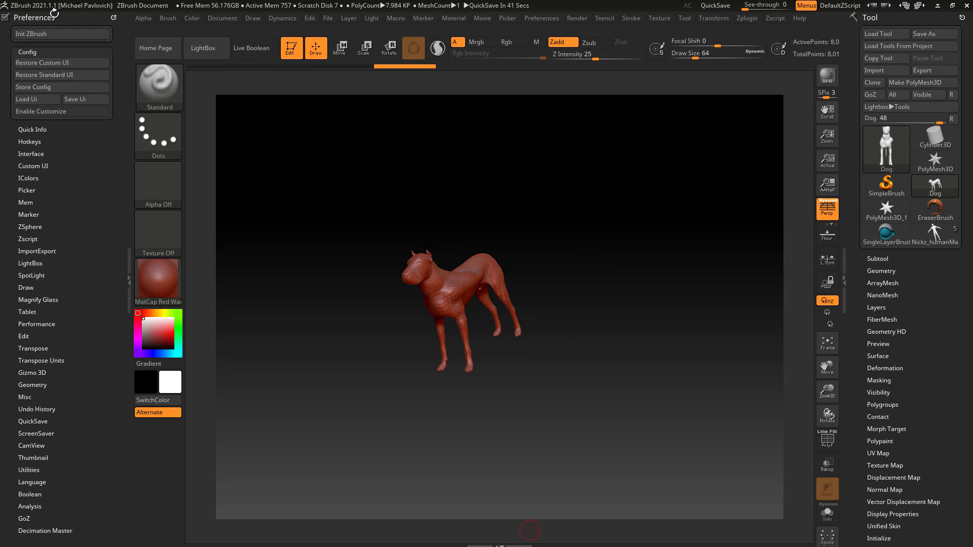
- Replace Preferences in the left tray with the docked Document menu, and set background Range to 0
left_click(113, 16)
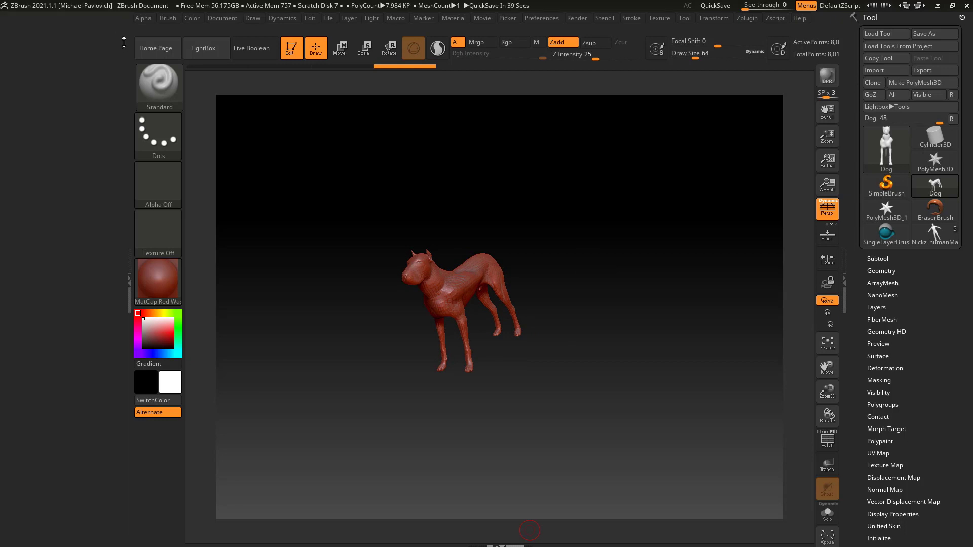
left_click(128, 265)
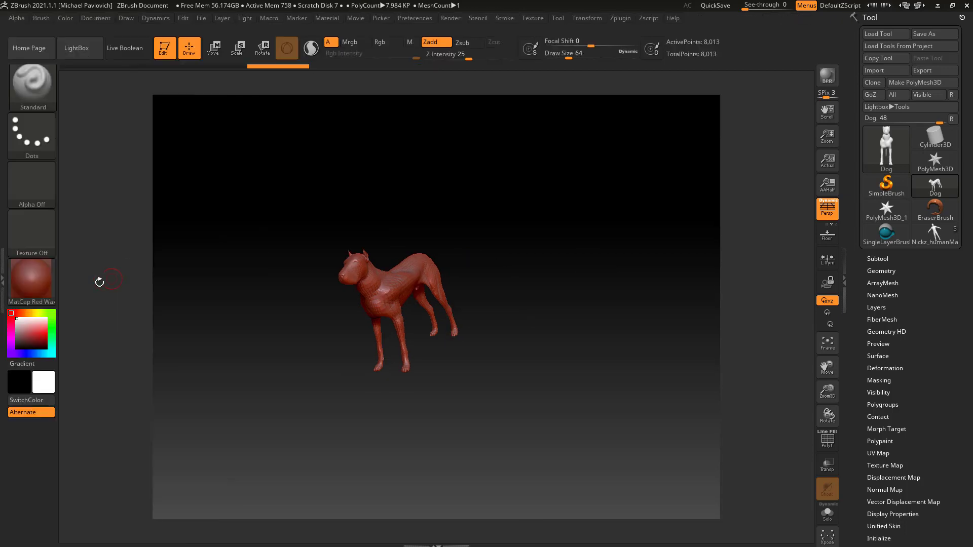
left_click(4, 274)
left_click(224, 18)
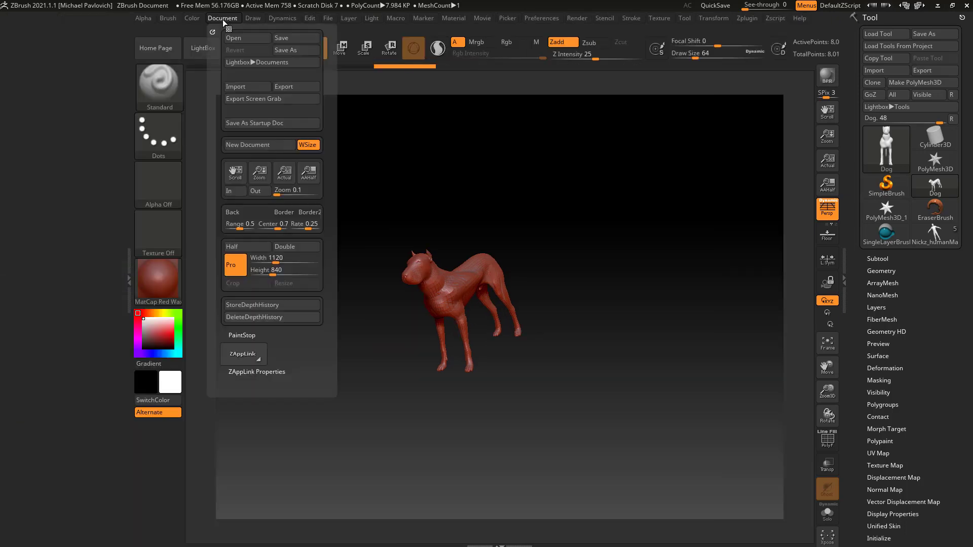
left_click_drag(212, 32, 76, 91)
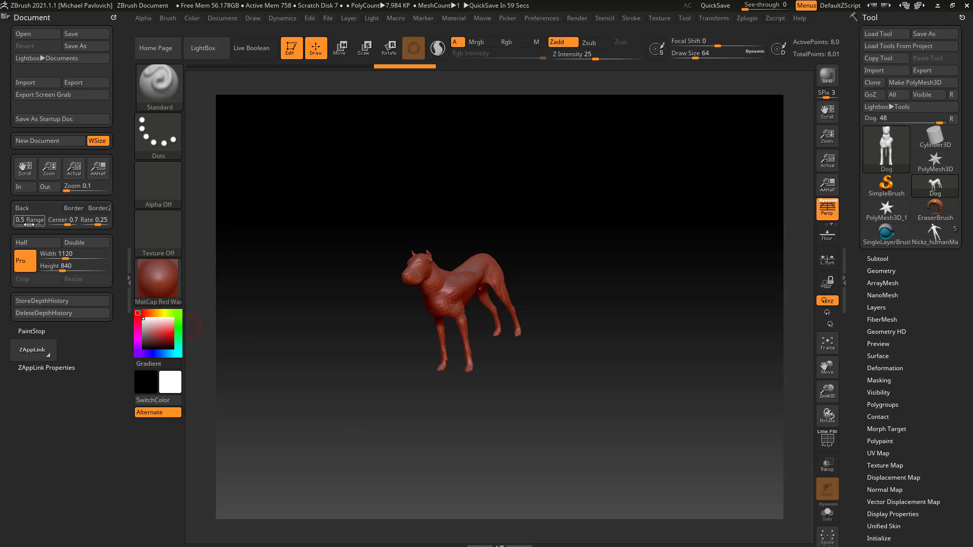
left_click_drag(29, 223, 13, 226)
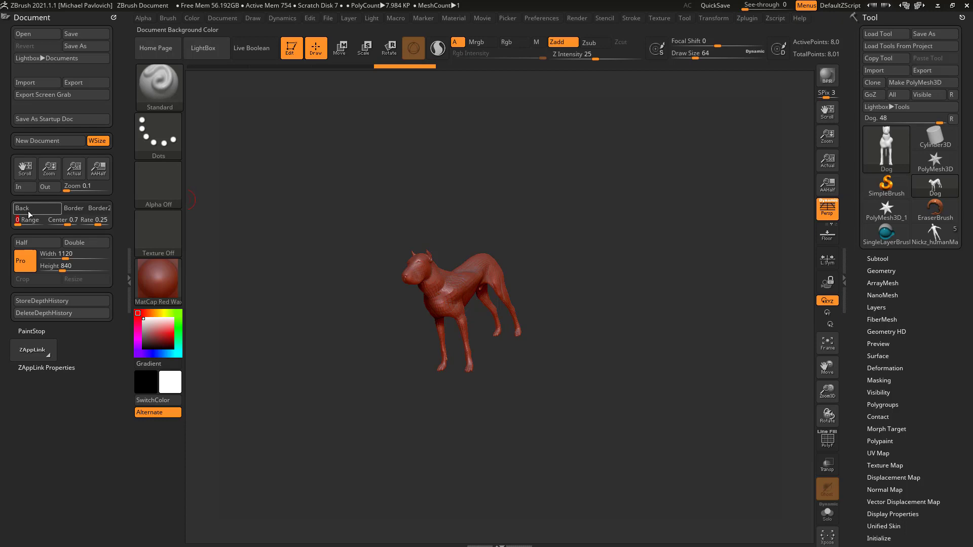
- Pick a flat grey background colour from the canvas
left_click_drag(29, 214, 96, 243)
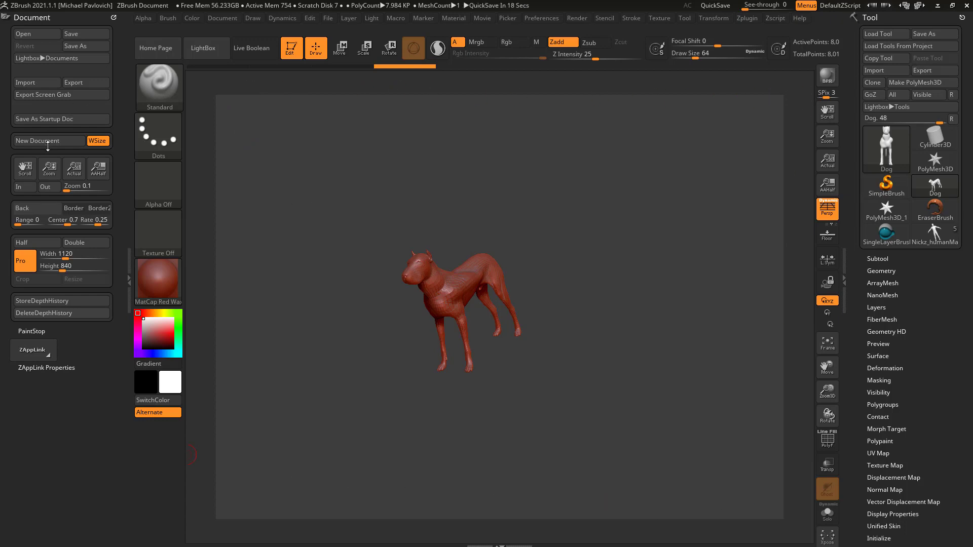
- Turn off Edit mode so the dog drops onto the canvas
left_click(292, 52)
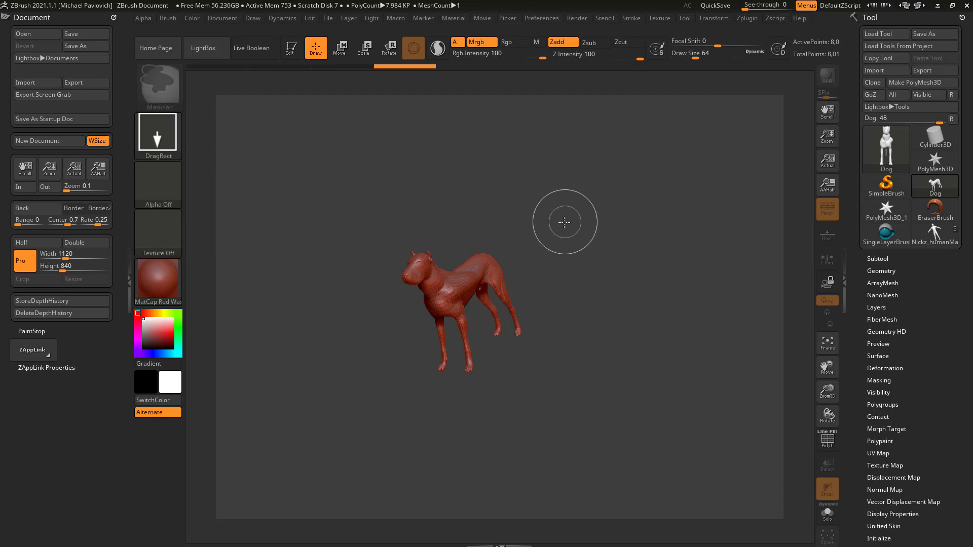
- Clear the dog with Ctrl+N and save the empty 1120 x 840 grey canvas as startup document
key("ctrl+n")
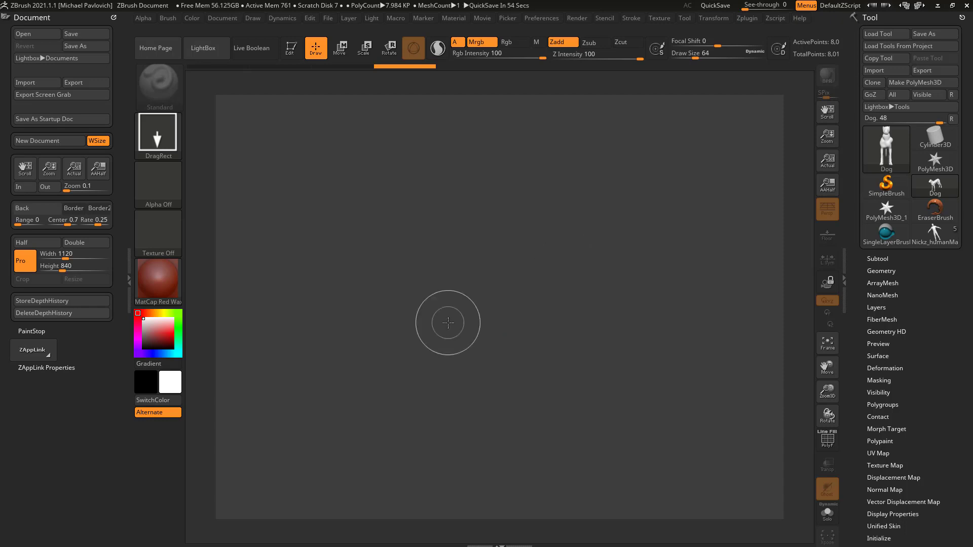
left_click(348, 18)
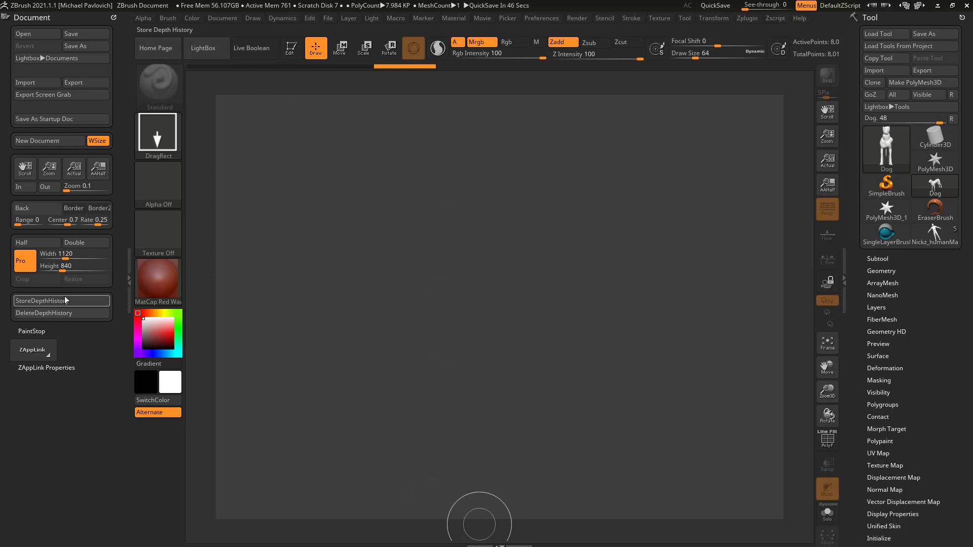
left_click(64, 266)
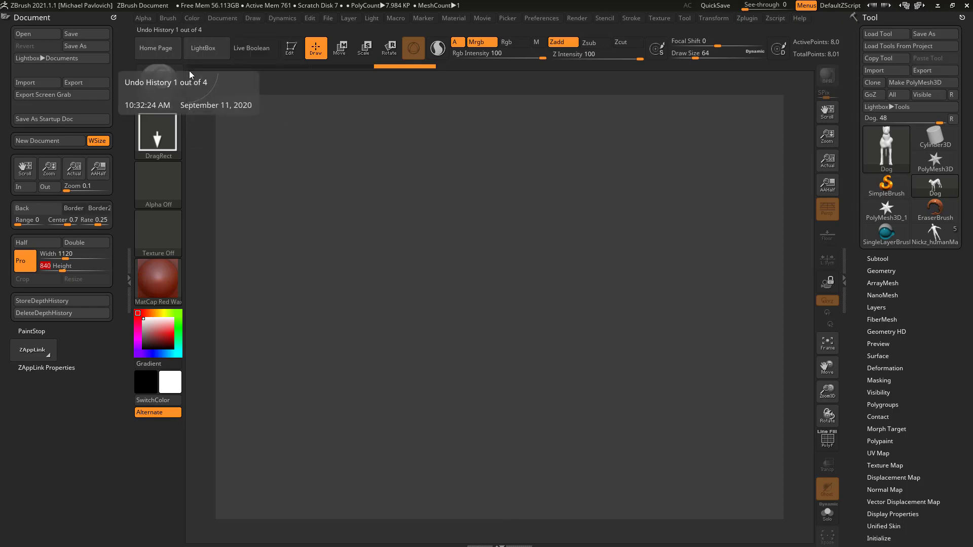
mouse_move(192, 72)
left_mouse_down()
mouse_move(193, 511)
mouse_move(725, 539)
mouse_move(813, 108)
mouse_move(330, 72)
mouse_move(193, 71)
left_mouse_up()
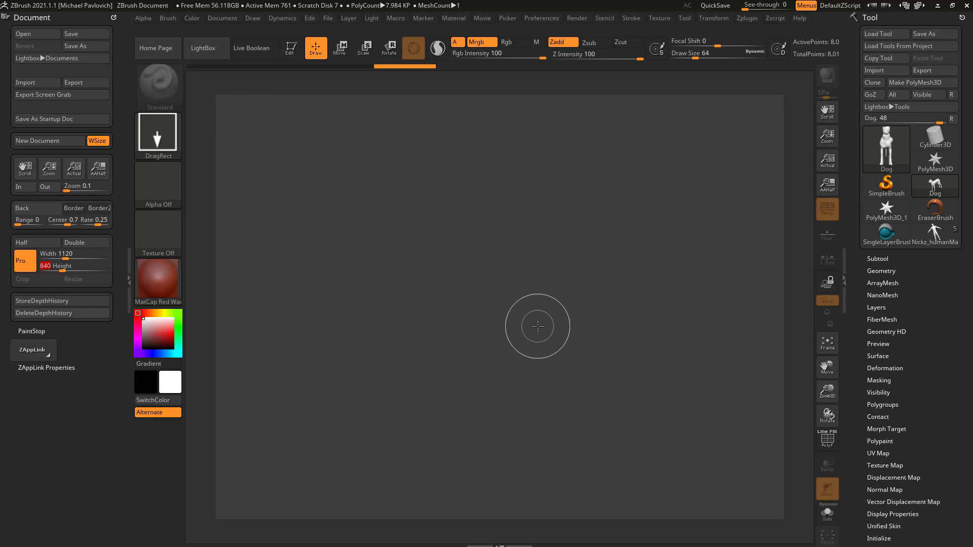
left_click(45, 118)
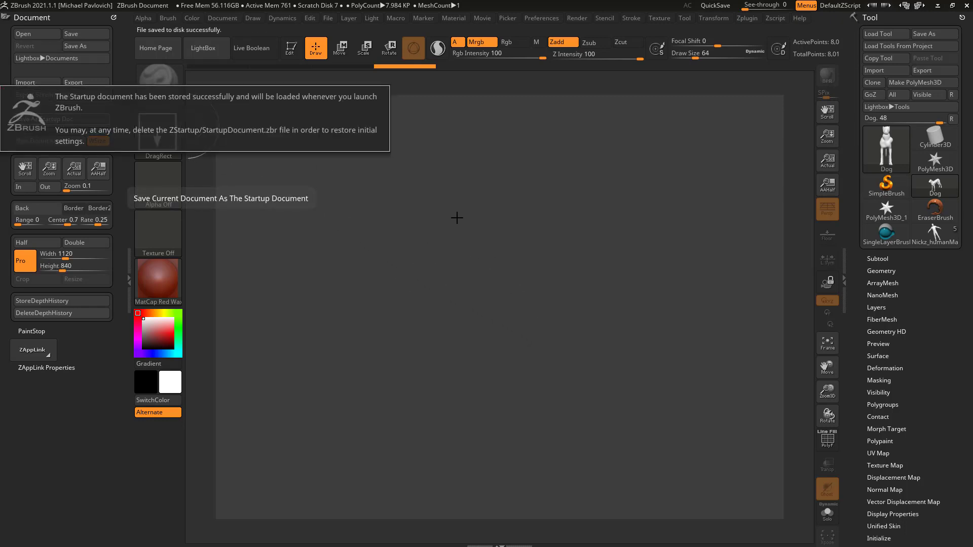